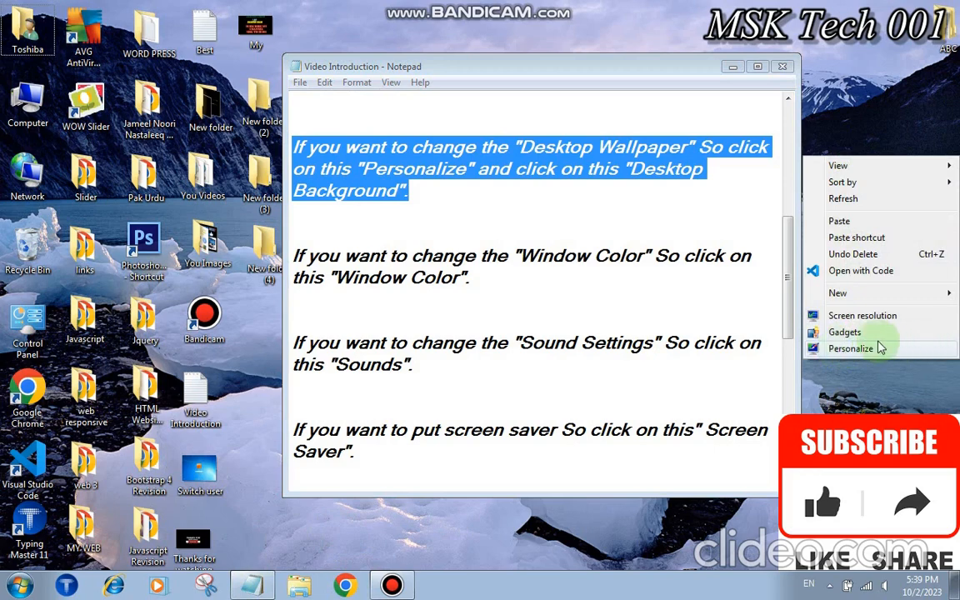
Open the Personalization control panel from the desktop, following the Notepad notes
left_click(888, 350)
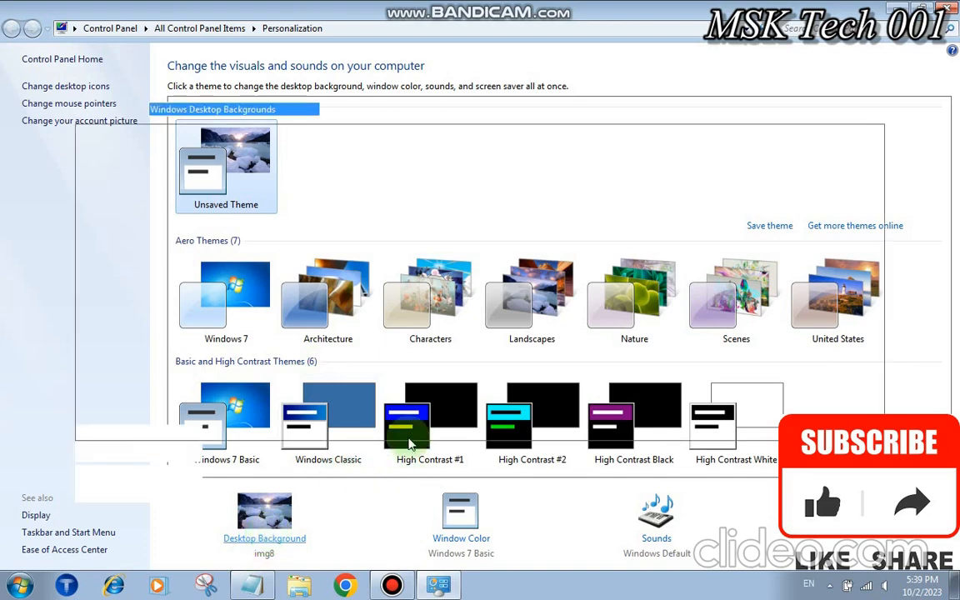
Set the fifth Architecture picture as the only desktop background and view it on the desktop
left_click(265, 538)
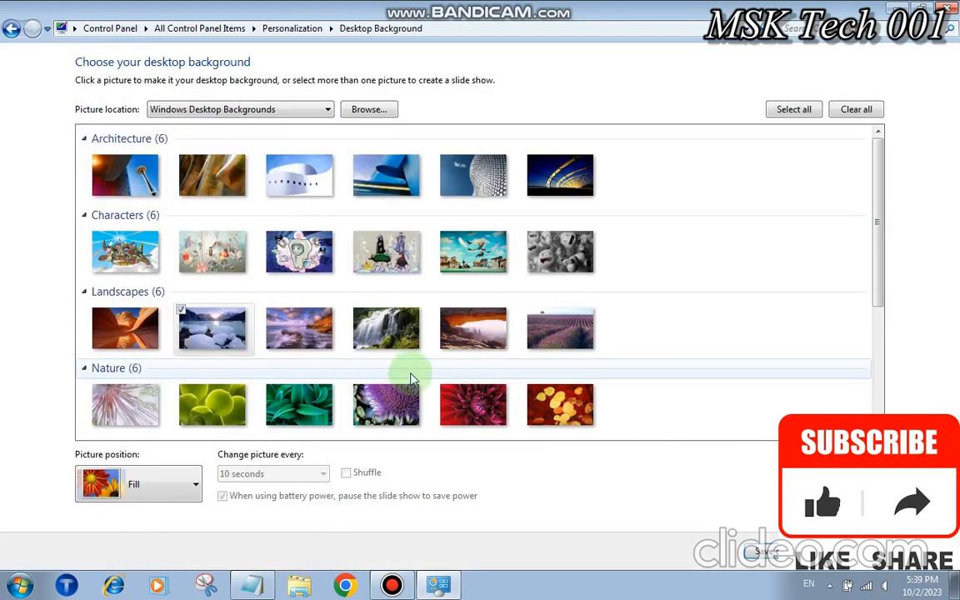
left_click(856, 109)
left_click(456, 186)
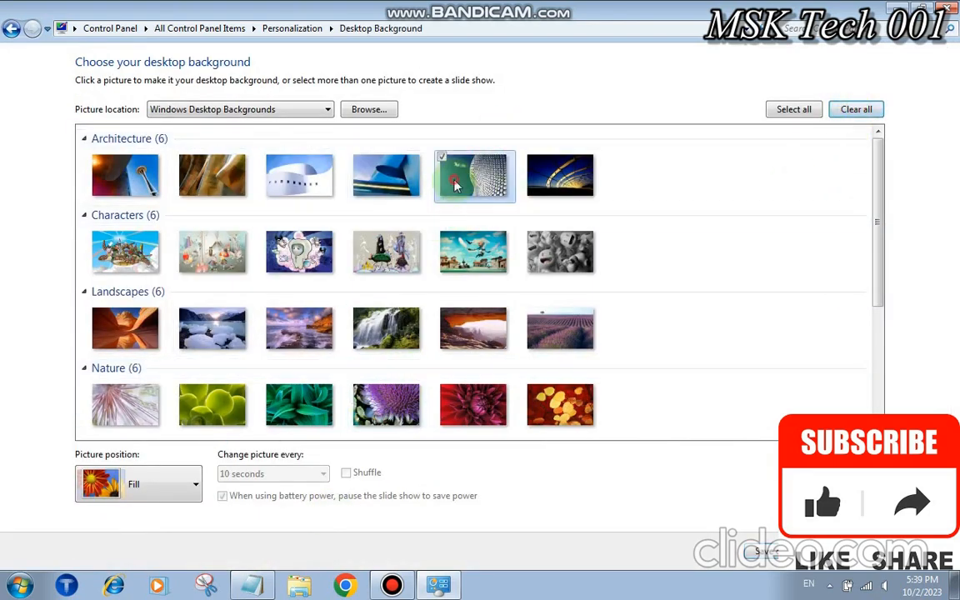
left_click(752, 553)
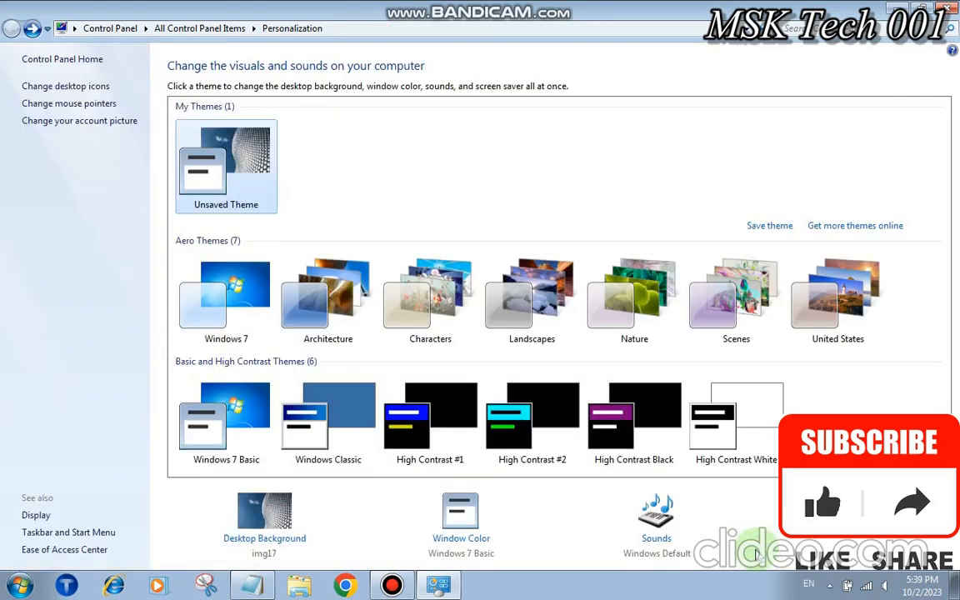
left_click(901, 7)
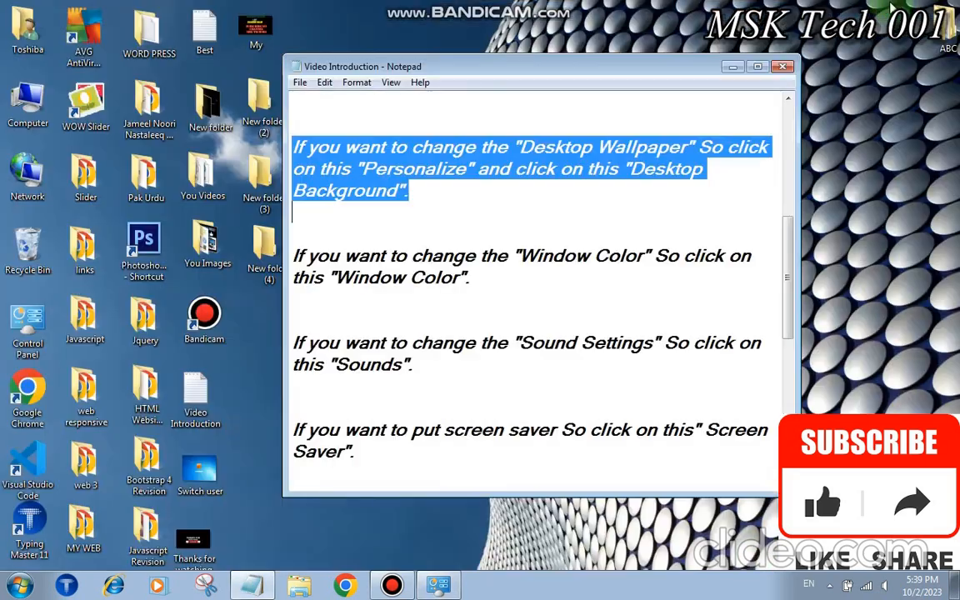
left_click(732, 67)
Replace it with the second Landscapes picture as wallpaper, save, and close Personalization
right_click(452, 80)
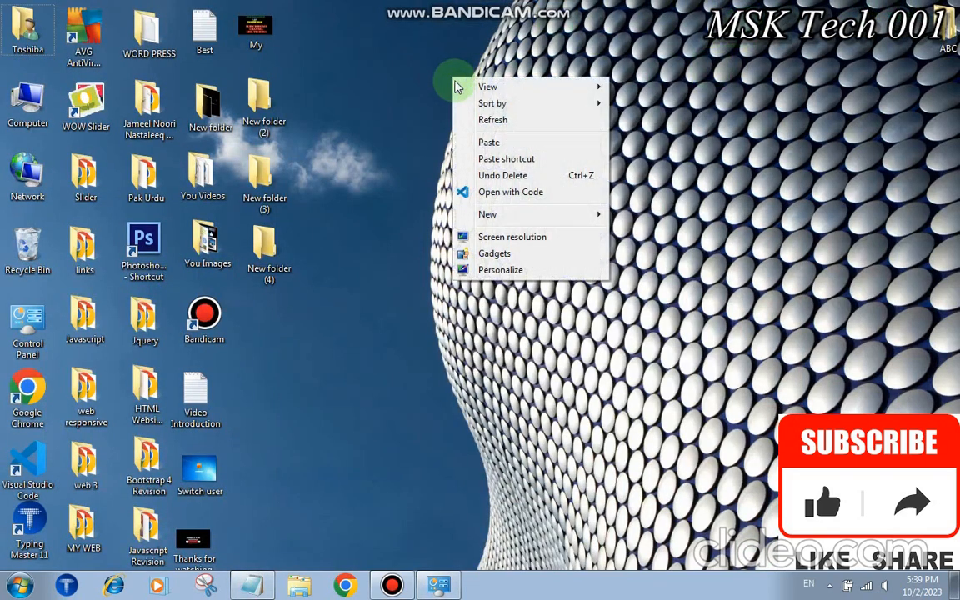
left_click(484, 273)
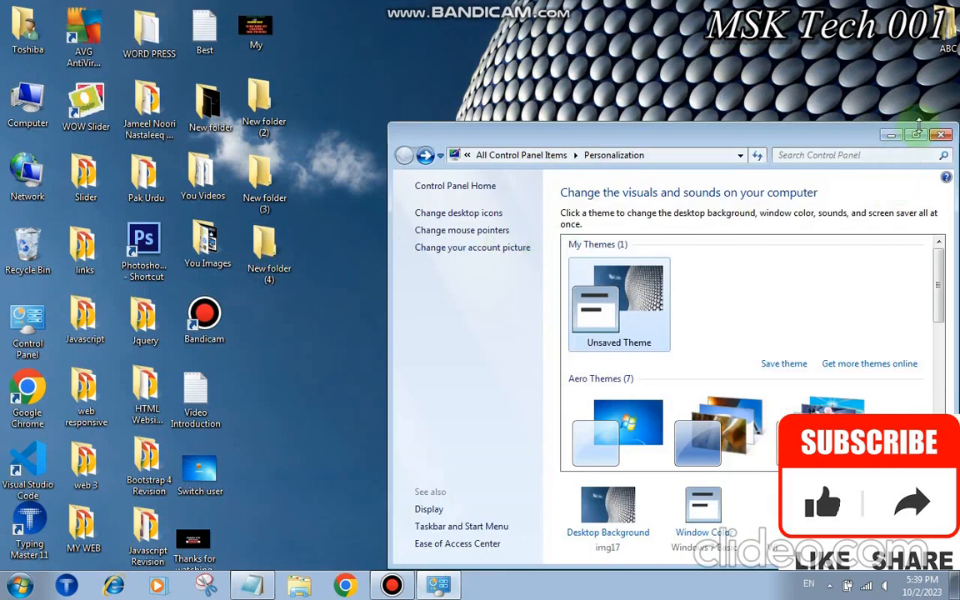
left_click(916, 135)
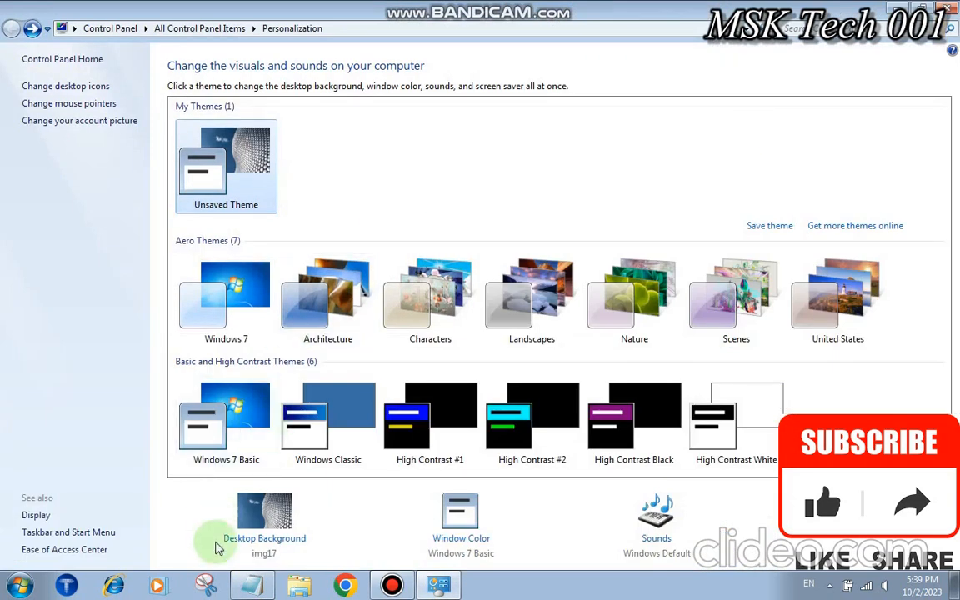
left_click(261, 540)
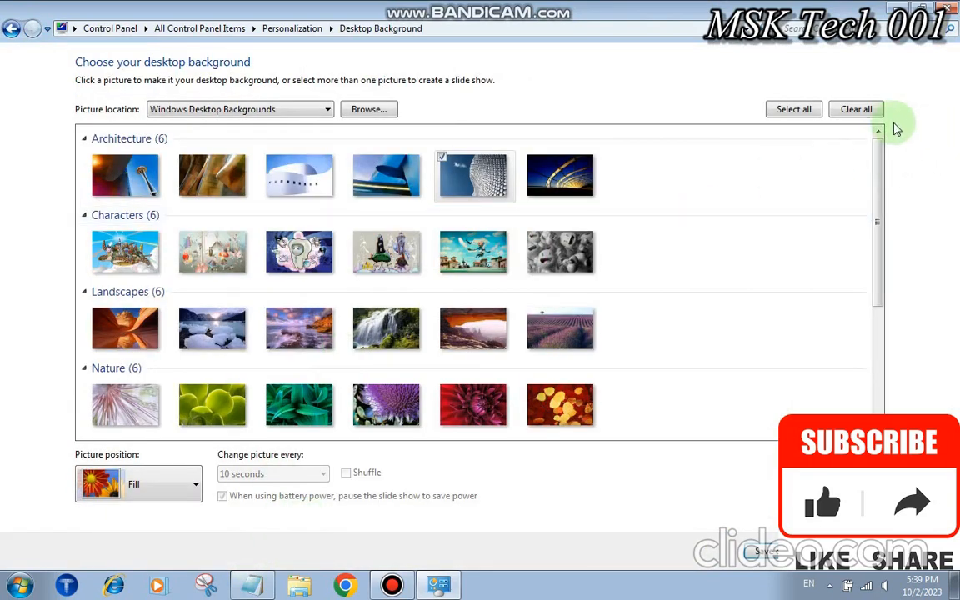
left_click(858, 111)
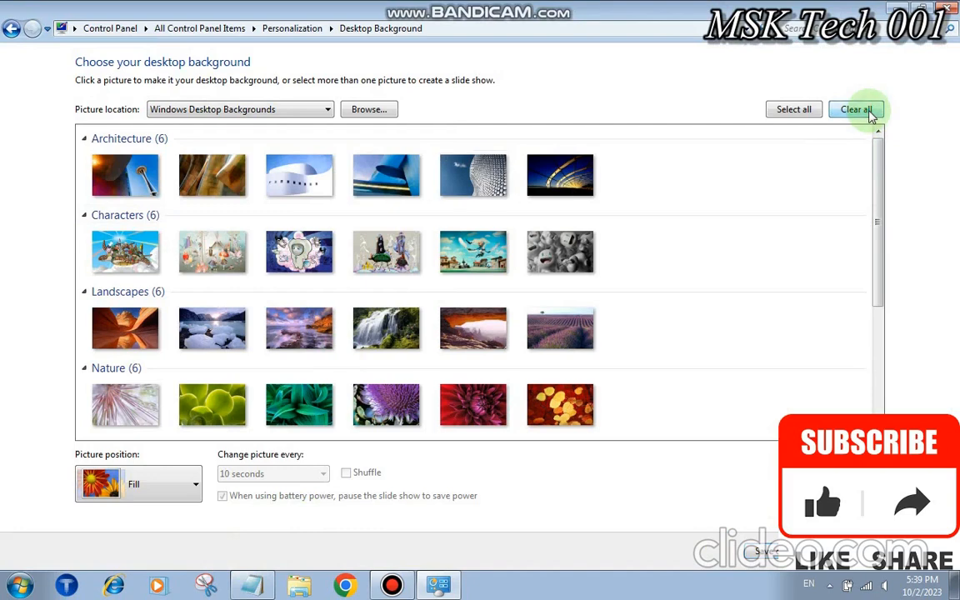
left_click(231, 324)
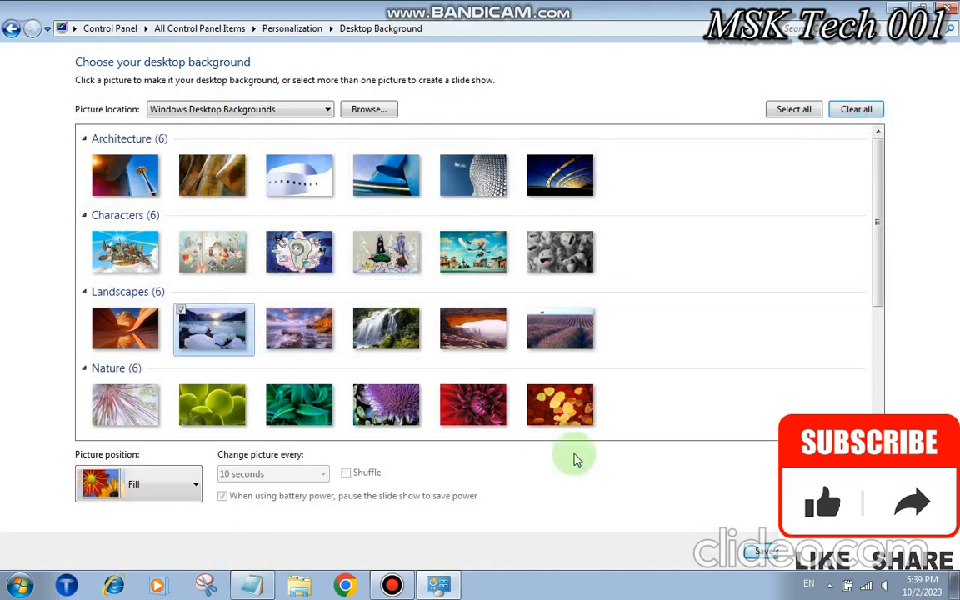
left_click(765, 552)
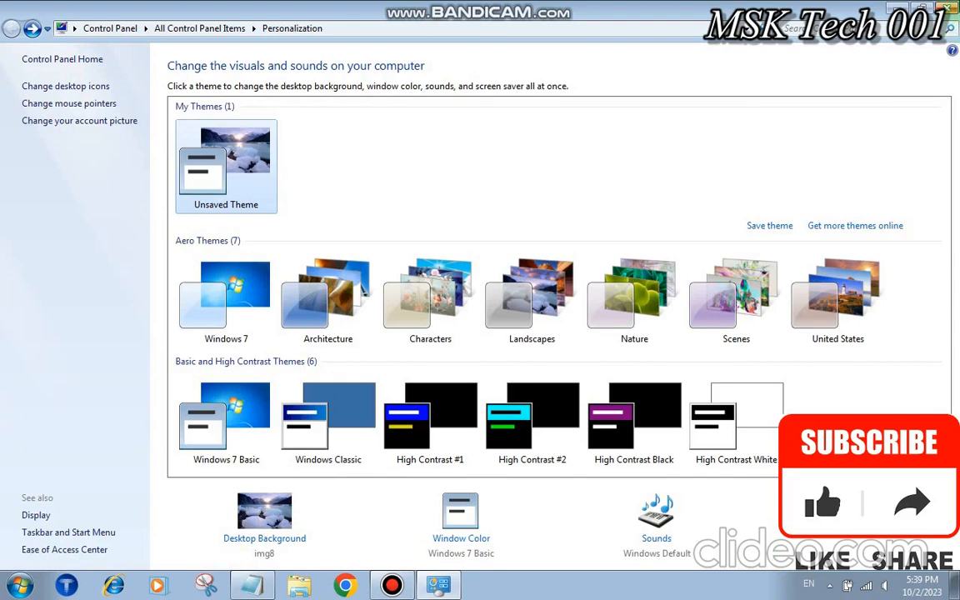
left_click(947, 8)
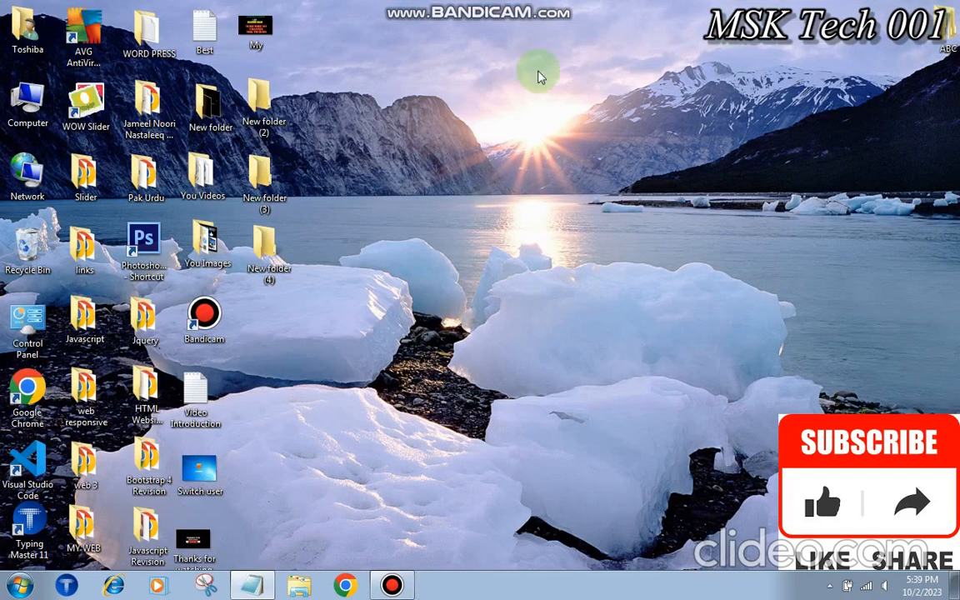
right_click(509, 38)
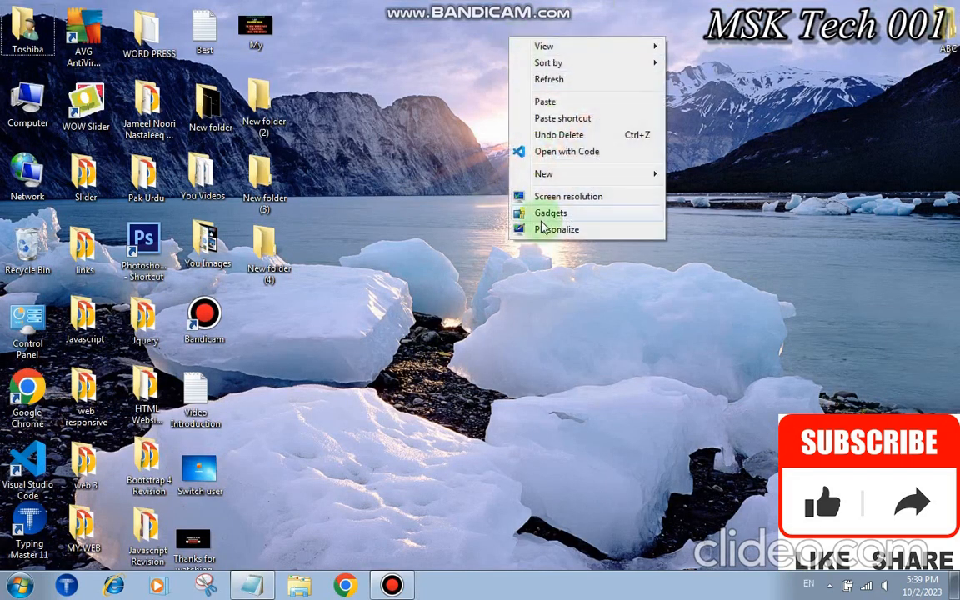
left_click(249, 587)
left_click(394, 335)
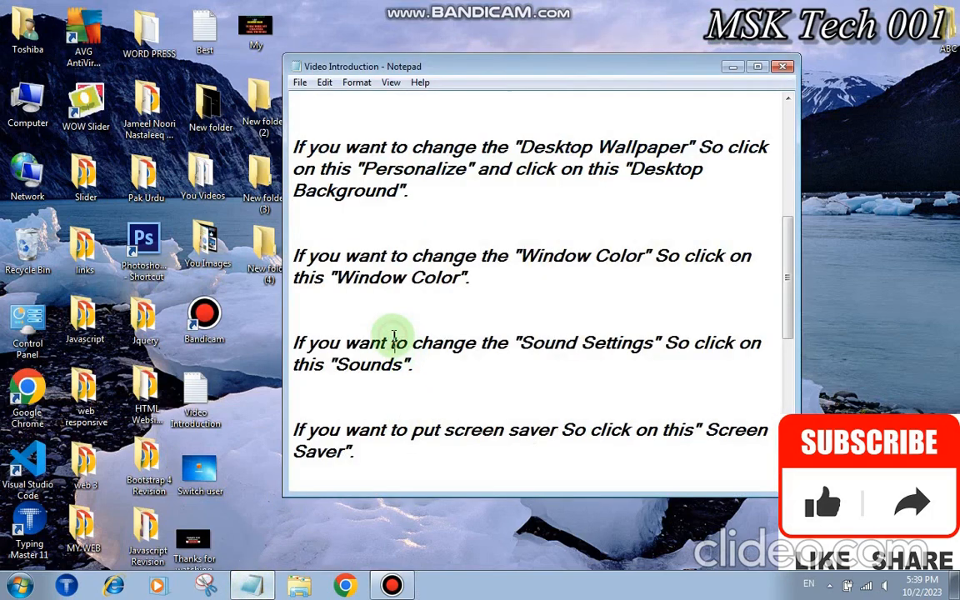
key("shift+Down")
key("shift+Down")
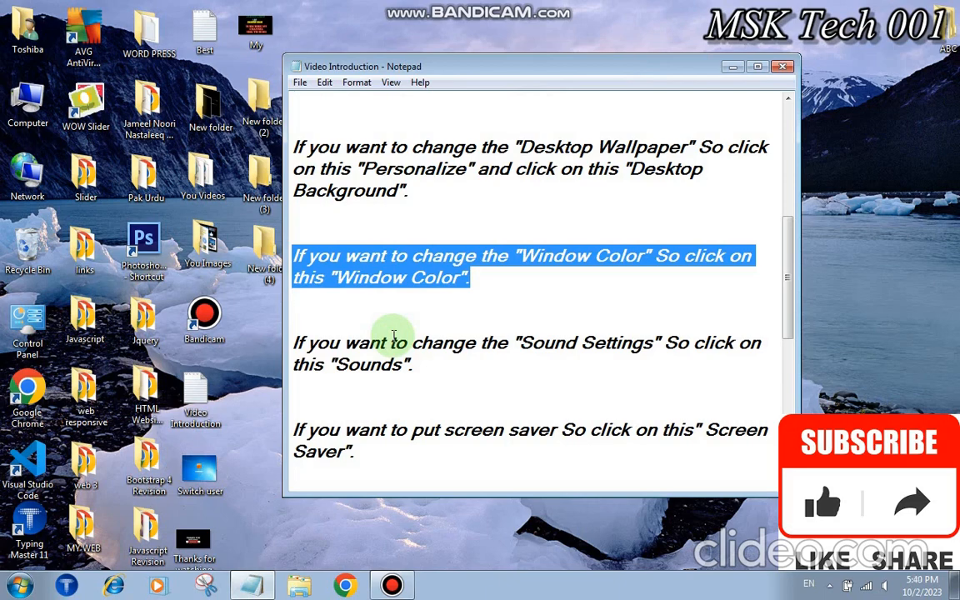
key("shift+Down")
key("shift+Down")
key("shift+Down")
key("shift+Down")
key("shift+Down")
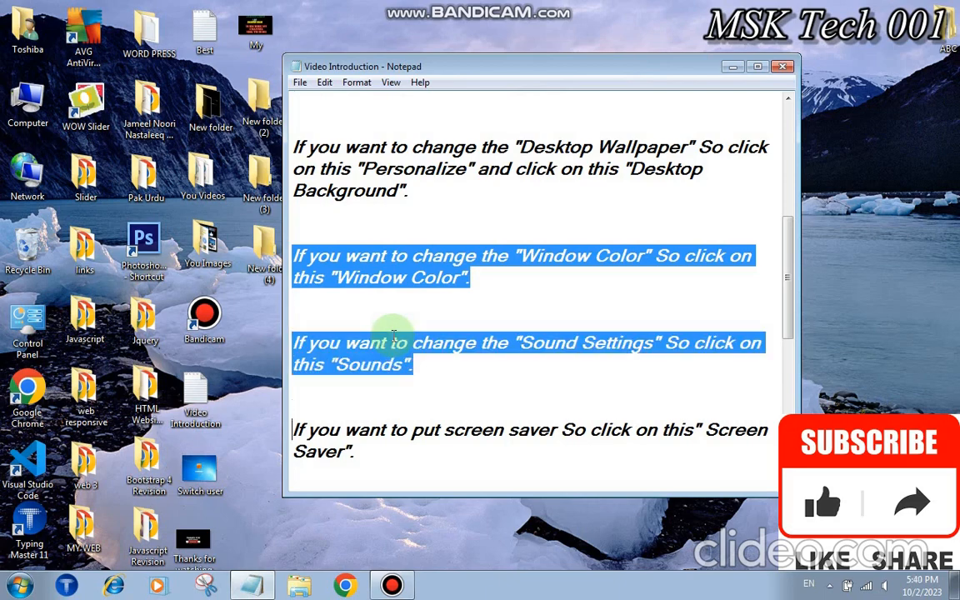
key("shift+Down")
key("shift+Down")
key("shift+Down")
key("shift+Down")
key("shift+Down")
key("shift+Down")
key("shift+Down")
key("shift+Up")
key("shift+Up")
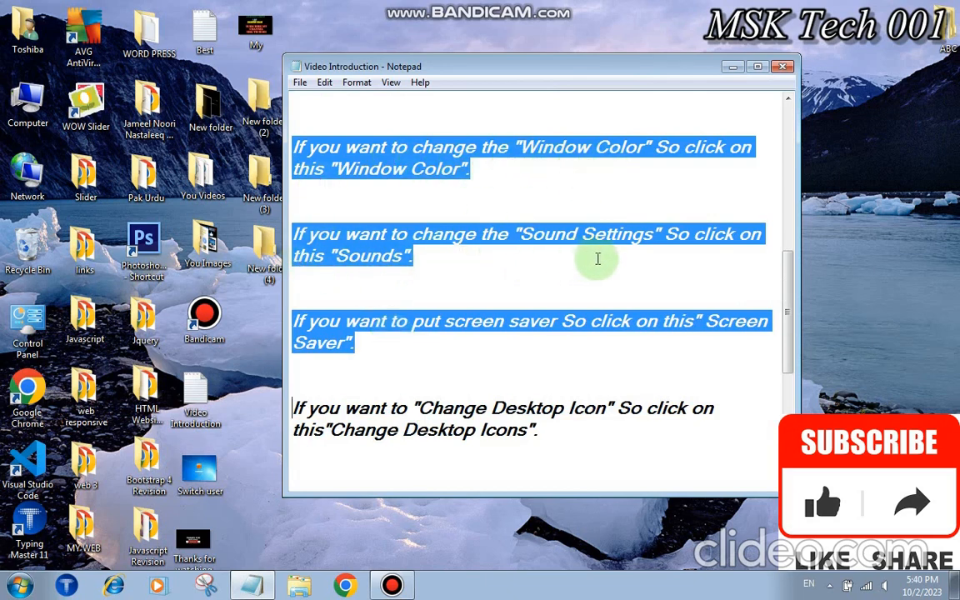
left_click(733, 68)
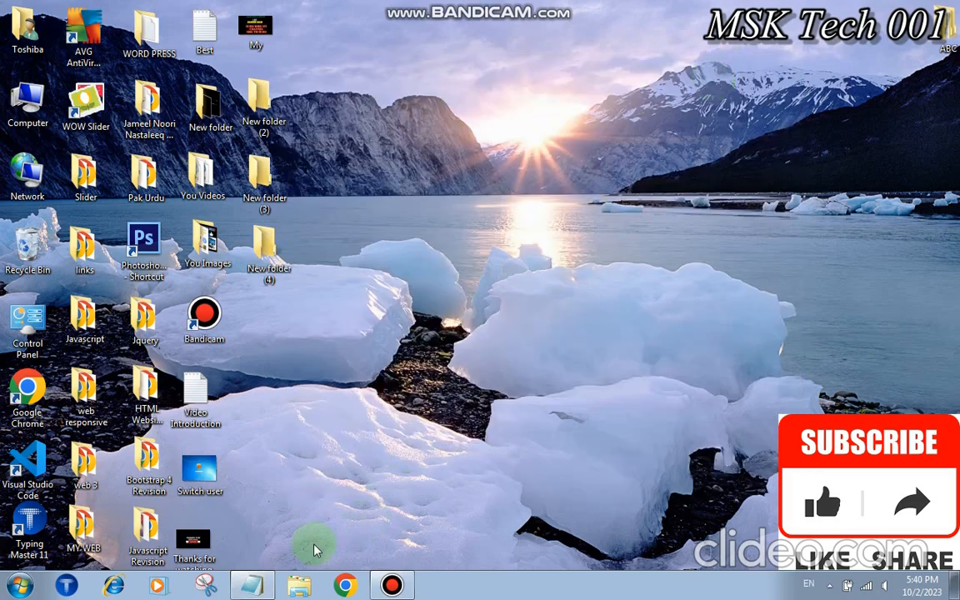
right_click(439, 226)
Choose the 3D Text screen saver, customize its settings, and preview it
left_click(467, 414)
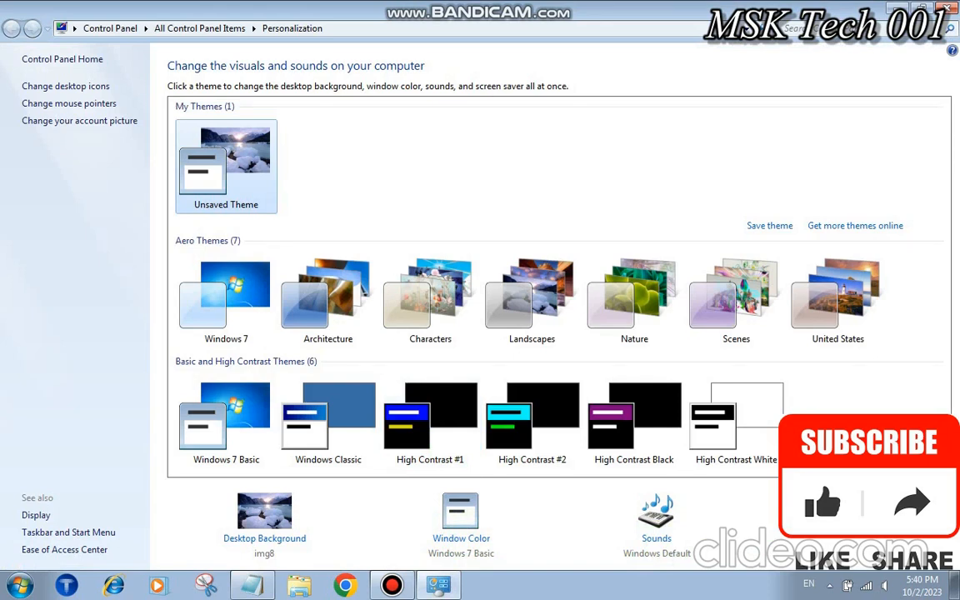
left_click(852, 521)
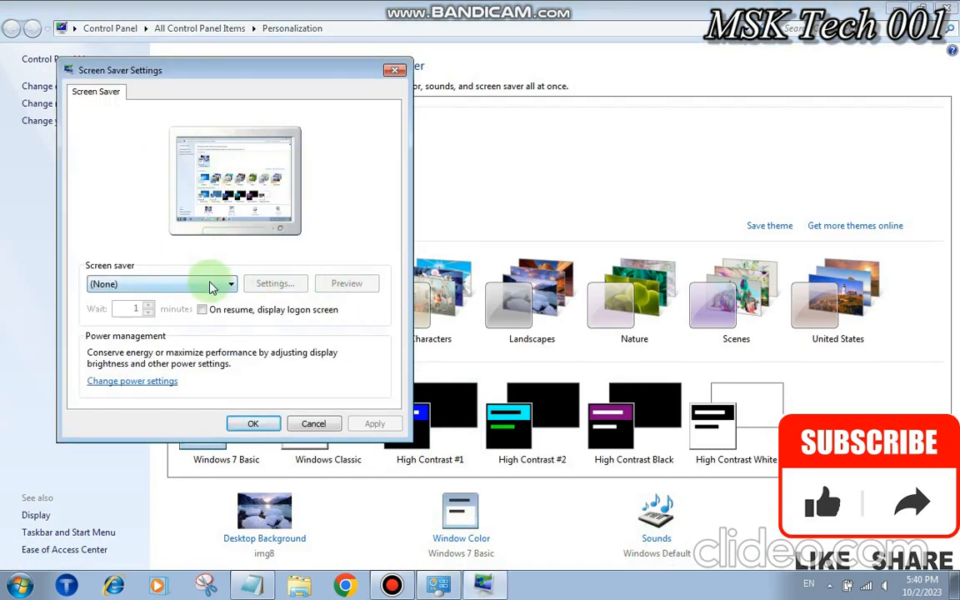
left_click(210, 286)
left_click(191, 306)
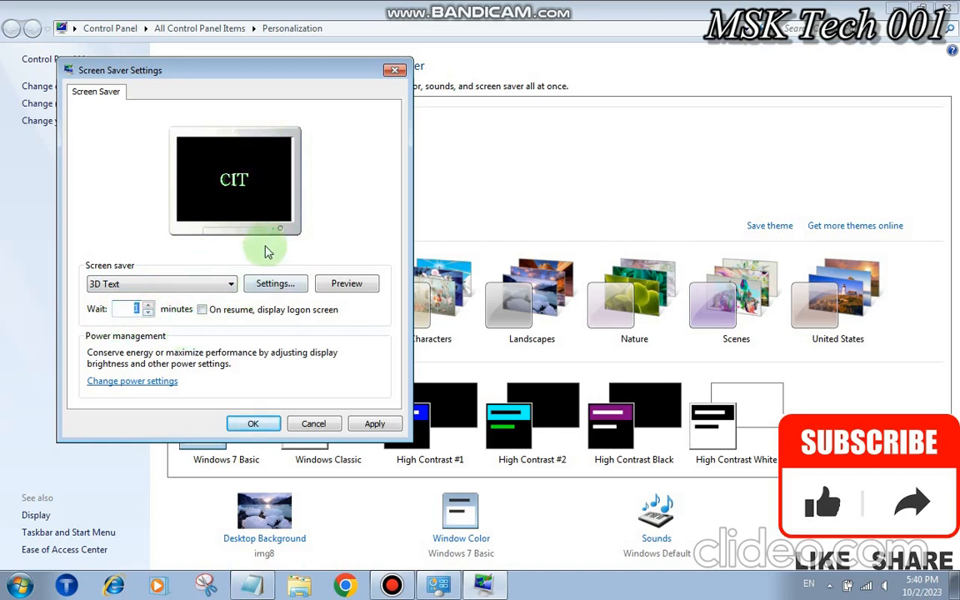
left_click(354, 286)
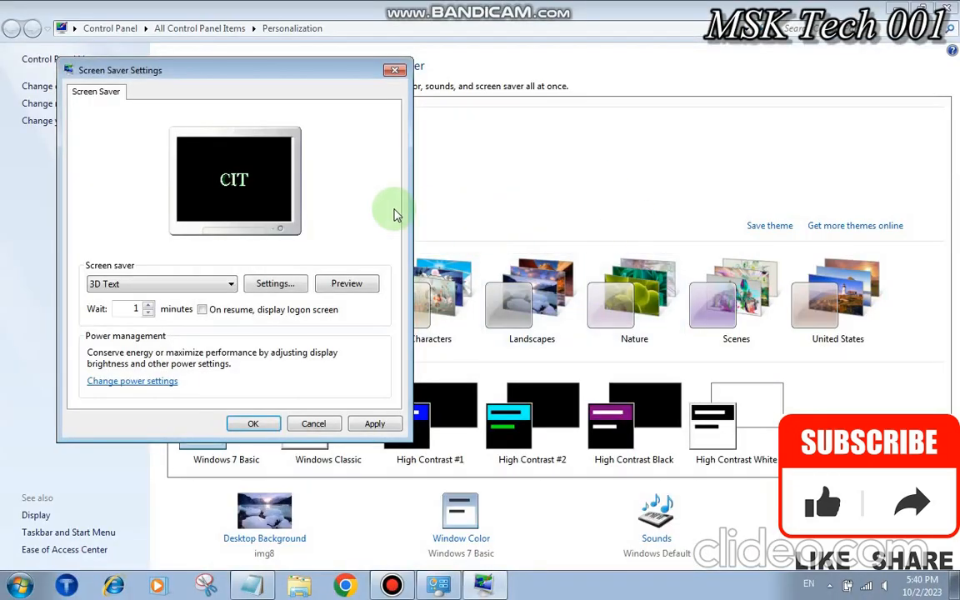
left_click(275, 285)
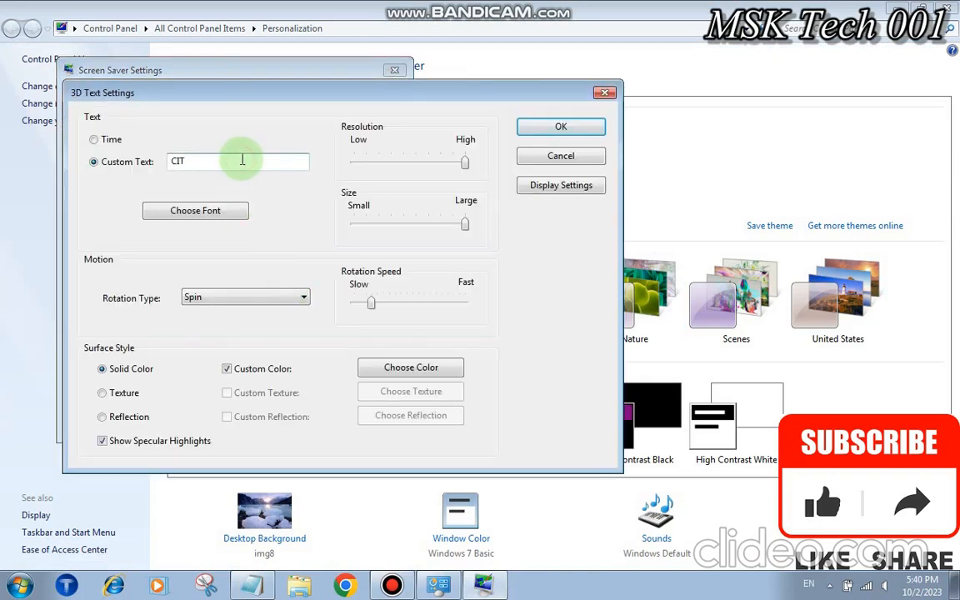
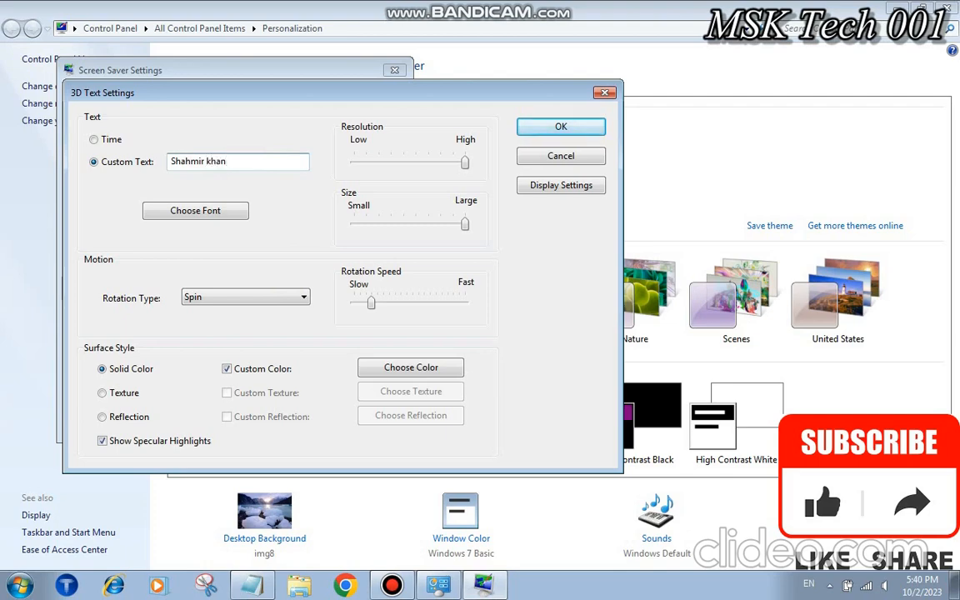
left_click(547, 125)
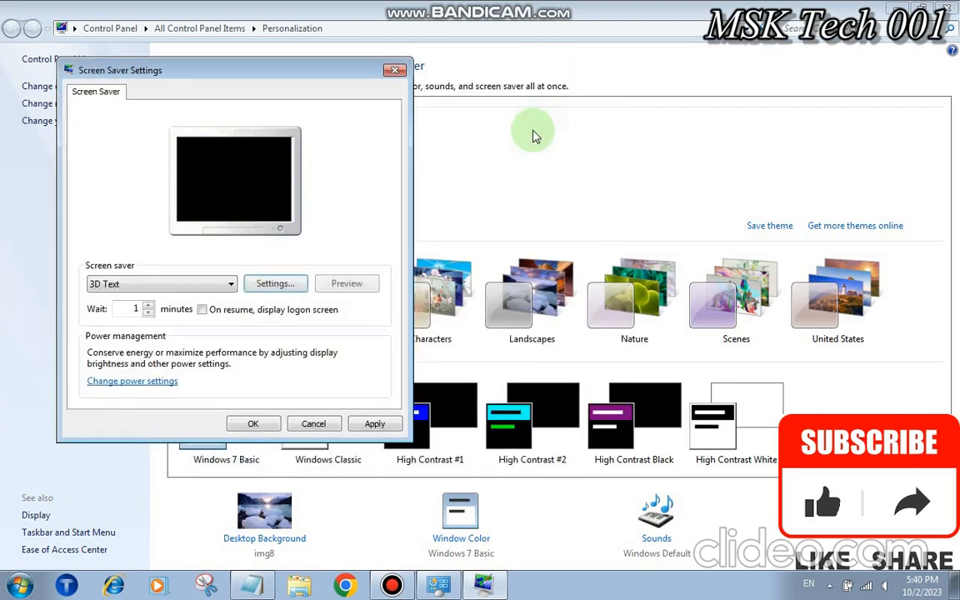
left_click(372, 286)
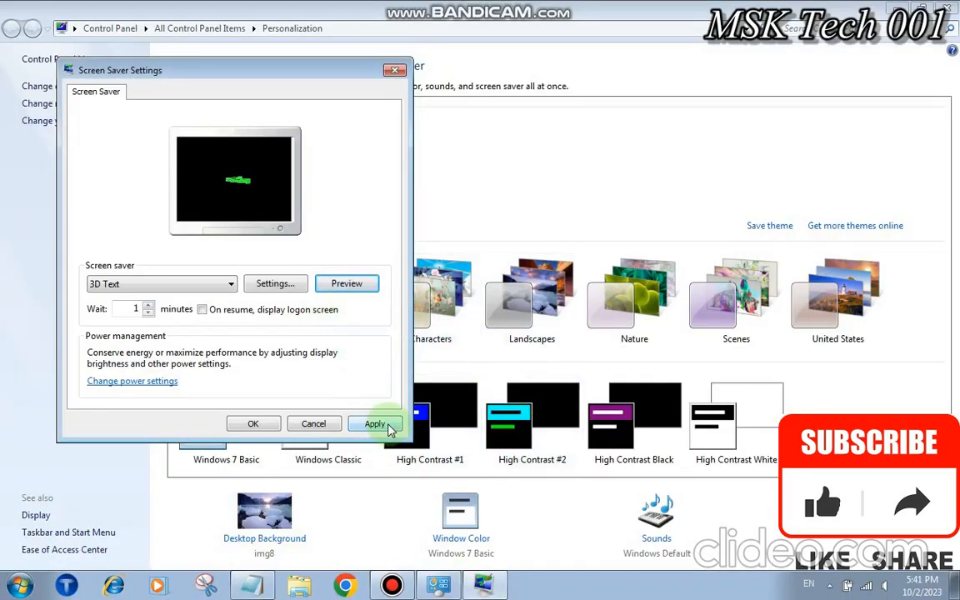
left_click(257, 425)
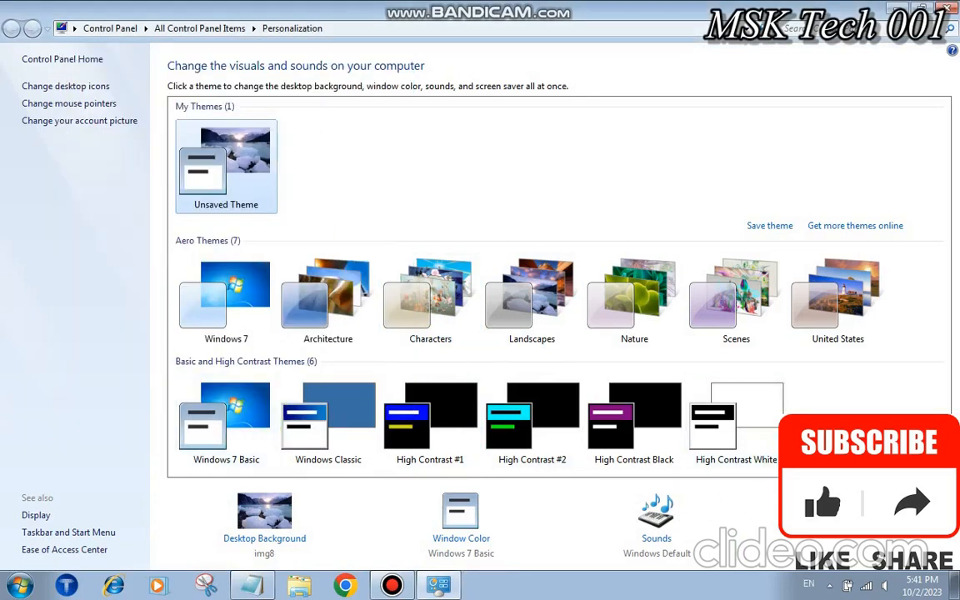
Switch the screen saver to (None) and minimize the Personalization window
left_click(850, 525)
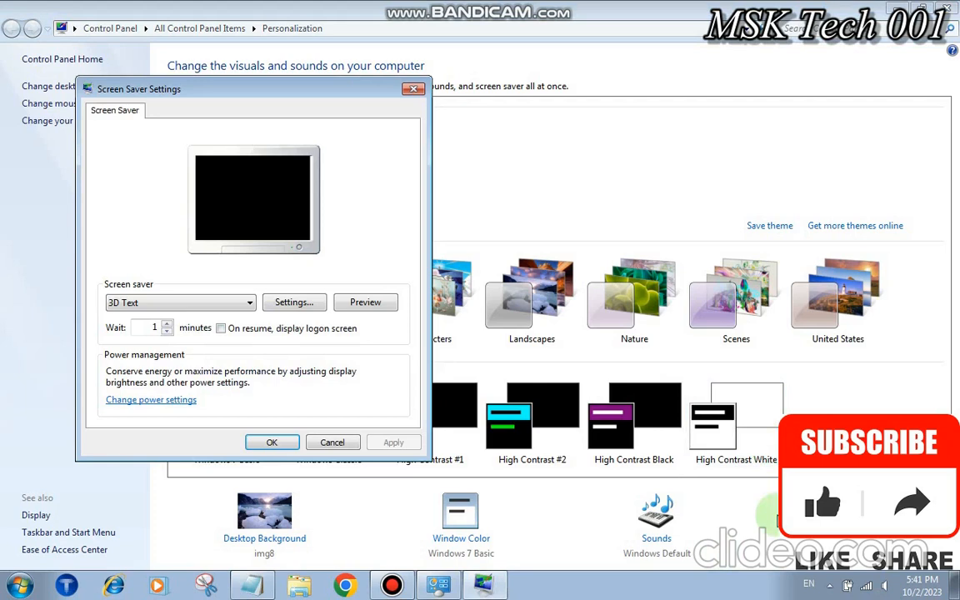
left_click(208, 305)
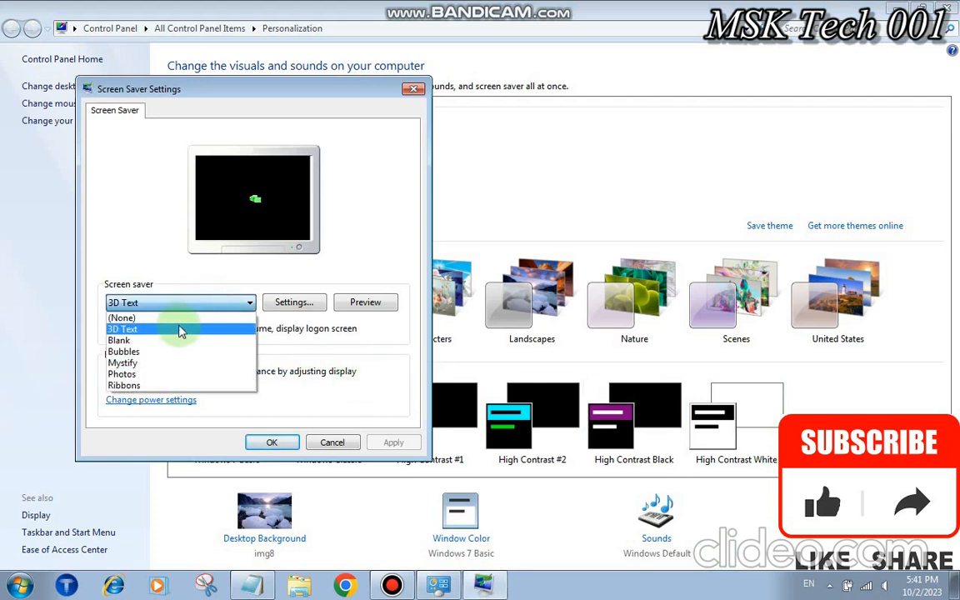
left_click(182, 319)
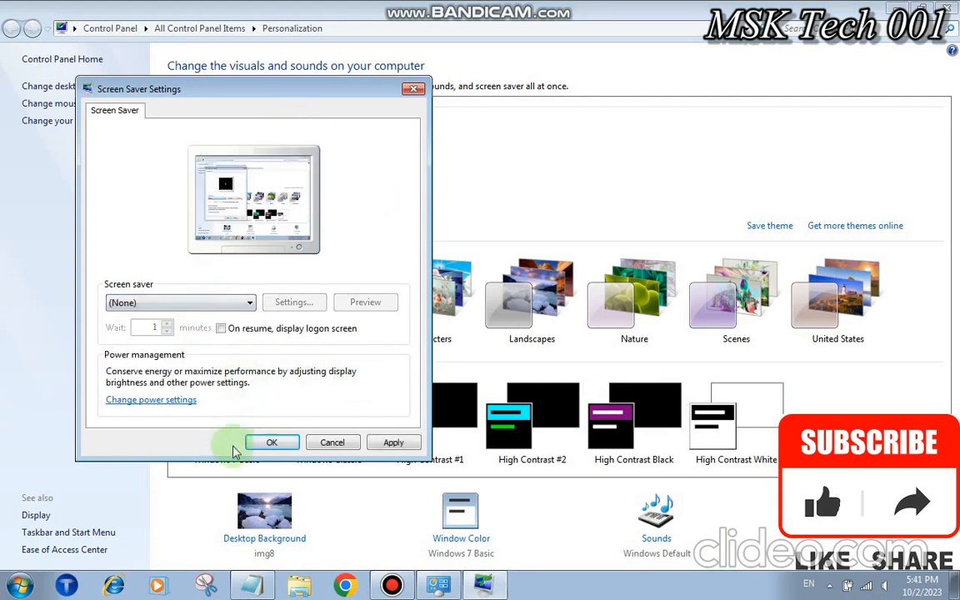
left_click(264, 442)
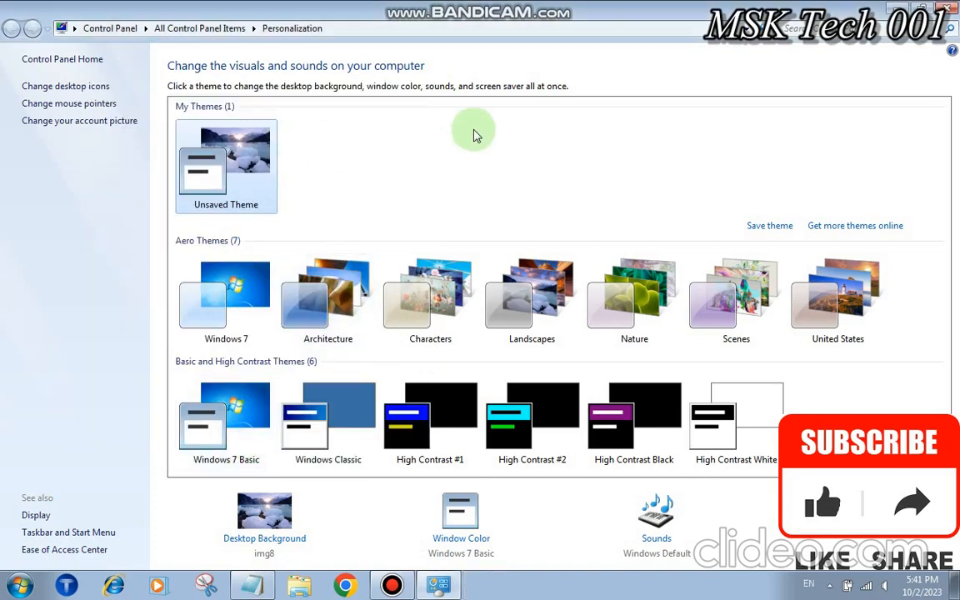
left_click(902, 8)
Highlight the Change Desktop Icon paragraph in the Notepad notes, then minimize Notepad
left_click(250, 587)
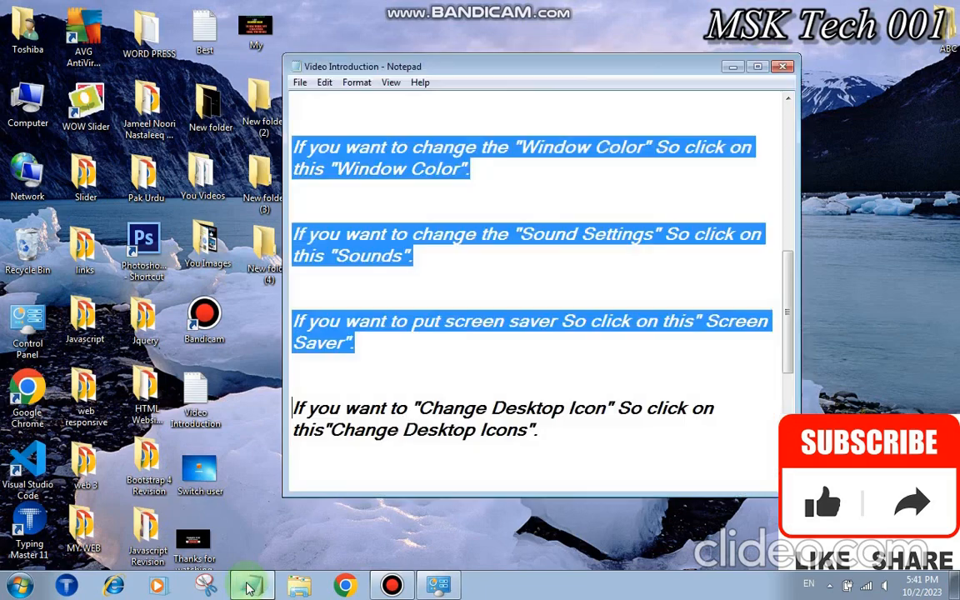
key("Down")
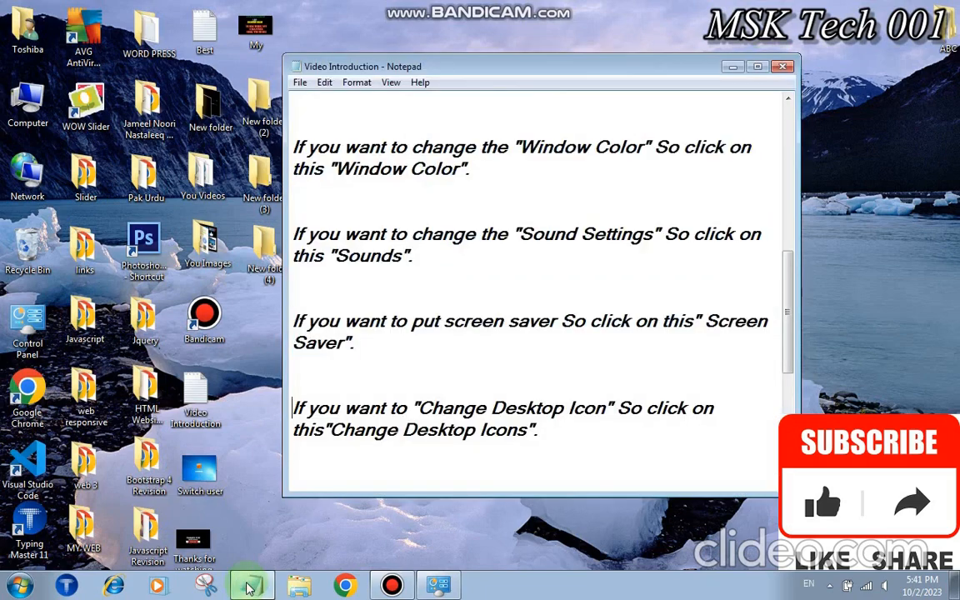
key("shift+Down")
key("shift+Down")
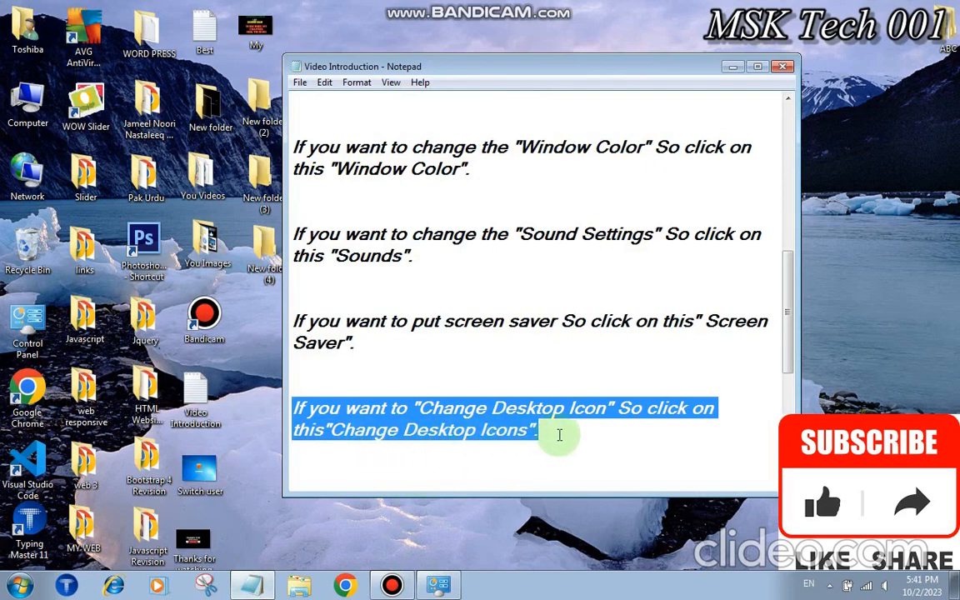
left_click(732, 68)
In Desktop Icon Settings, hide the Network icon, check the desktop, then re-enable Network
right_click(432, 155)
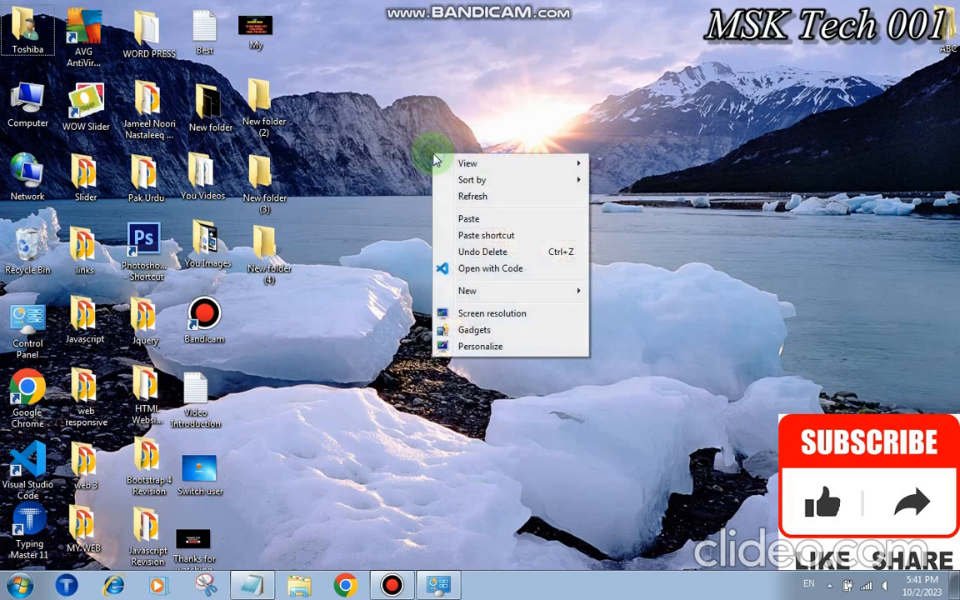
left_click(454, 347)
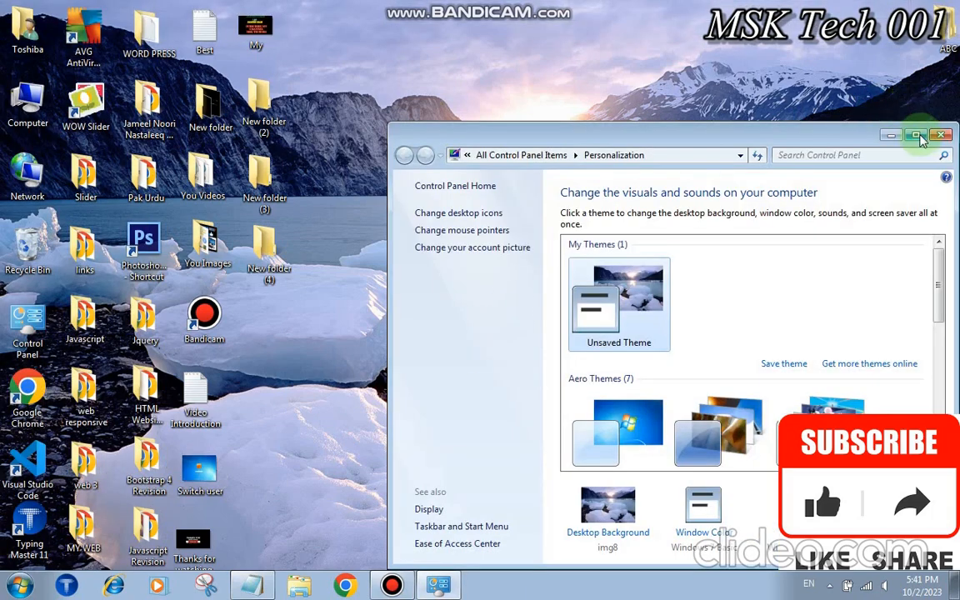
left_click(918, 135)
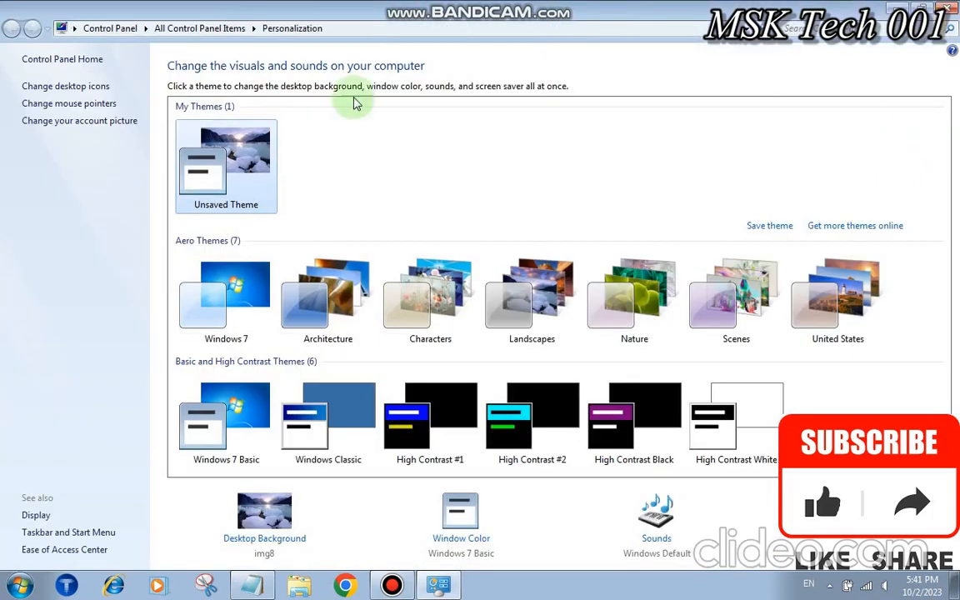
left_click(67, 86)
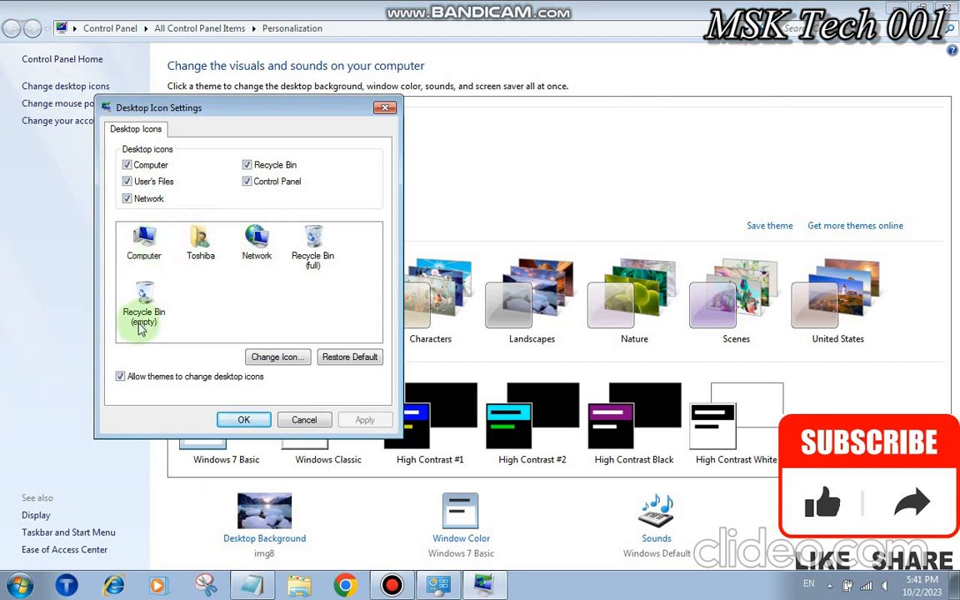
left_click(127, 199)
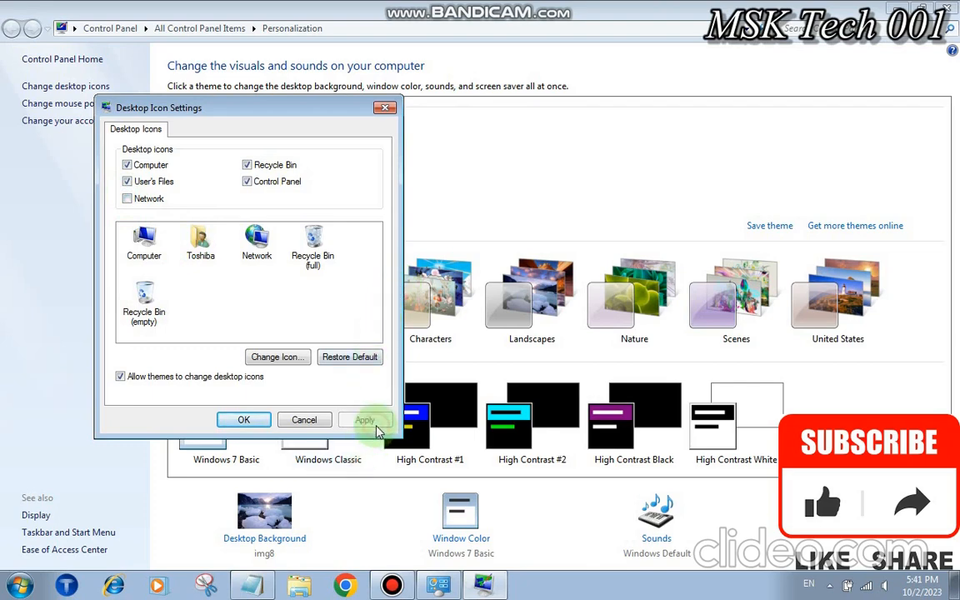
key("super+d")
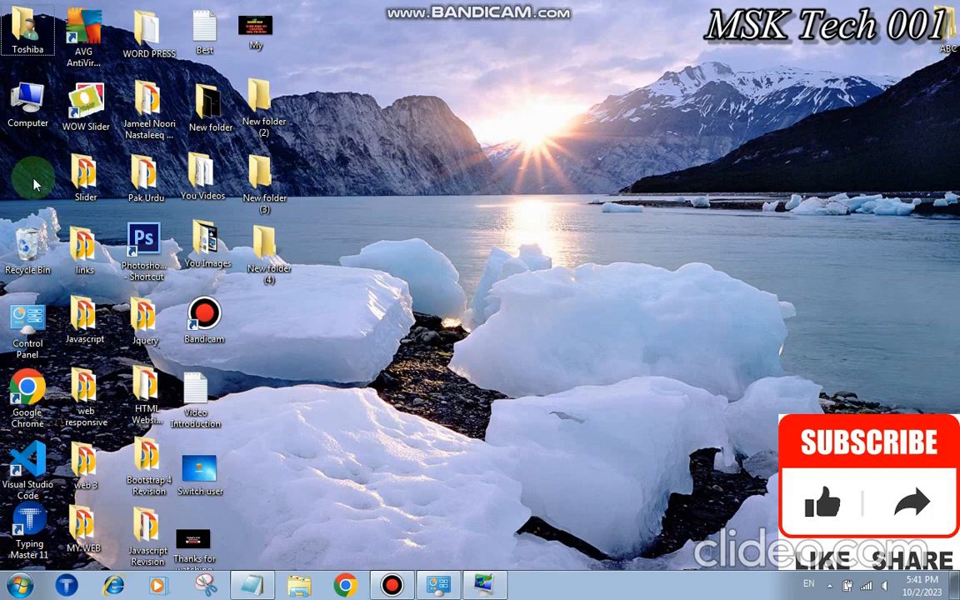
key("super+d")
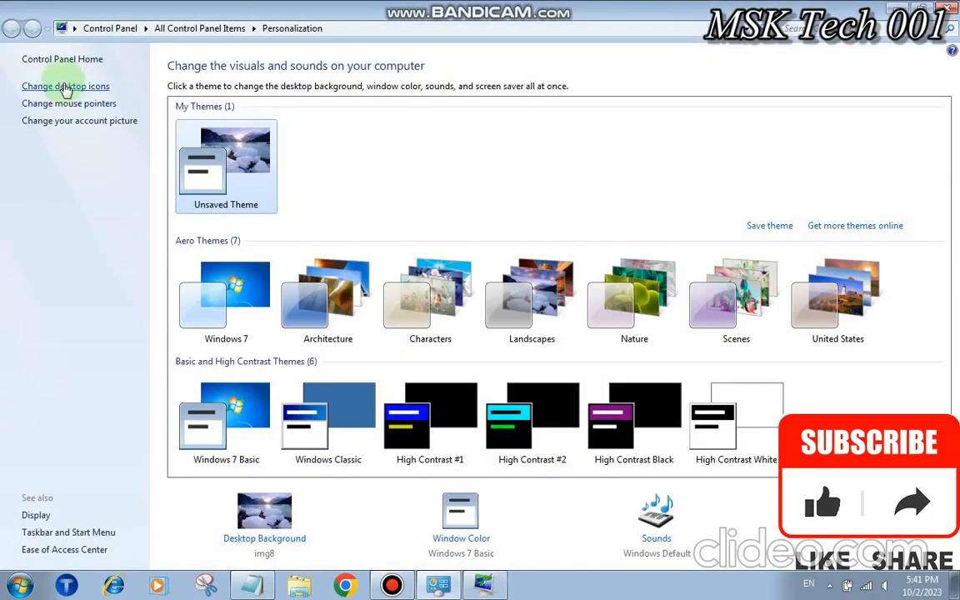
left_click(65, 86)
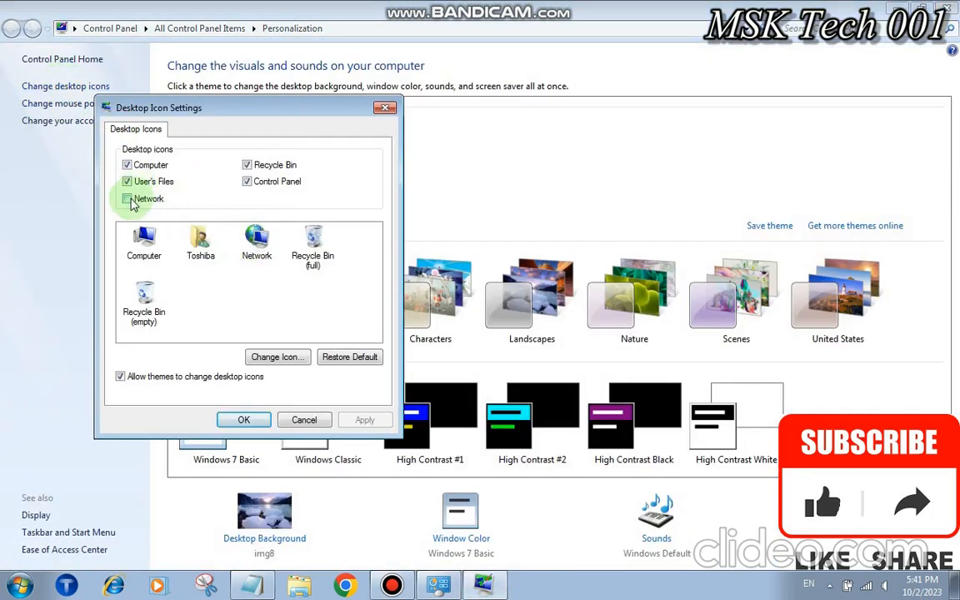
left_click(252, 424)
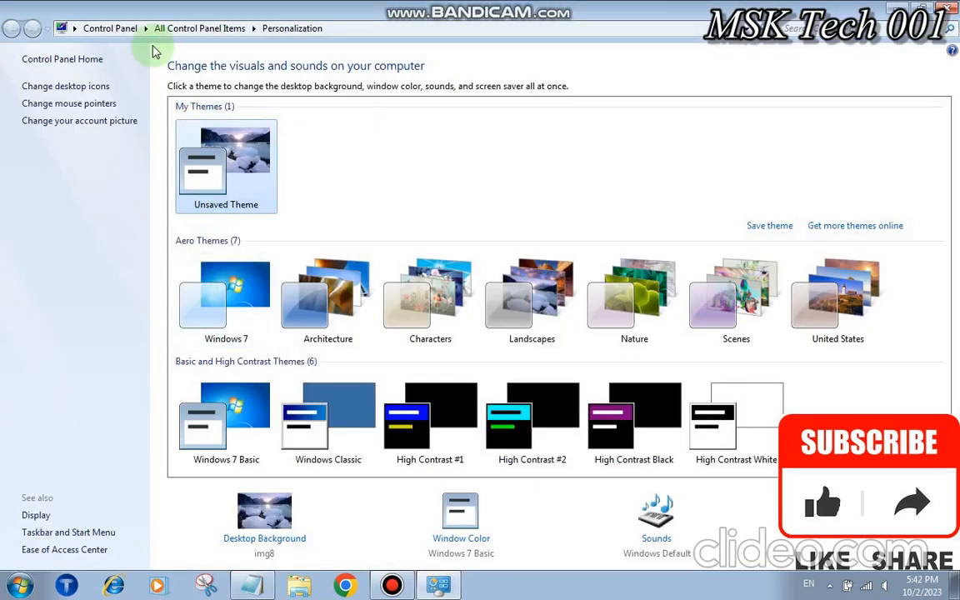
Highlight the Change Account Picture paragraph in the Notepad notes
left_click(251, 590)
key("Right")
key("Down")
key("Down")
key("Down")
key("Down")
key("Down")
key("Down")
key("Down")
key("Down")
key("Down")
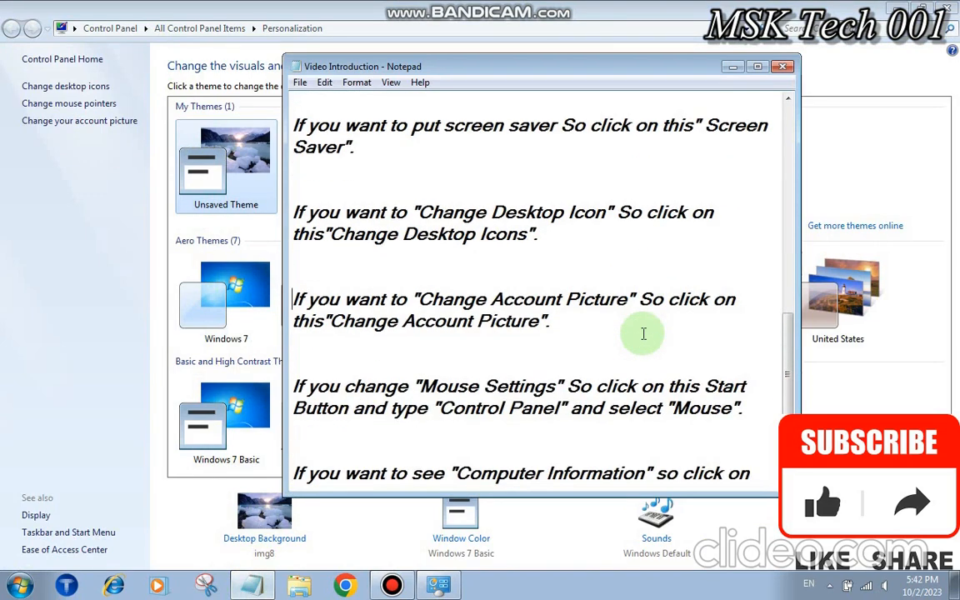
key("shift+Down")
key("shift+Down")
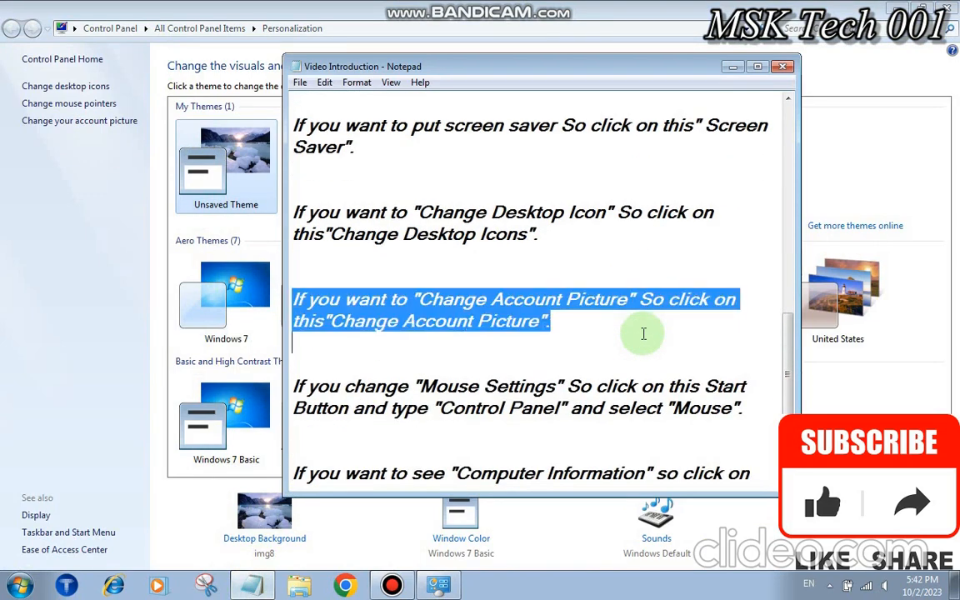
Open the account picture page and view the Switch user screenshot on the desktop
left_click(97, 125)
left_click(98, 125)
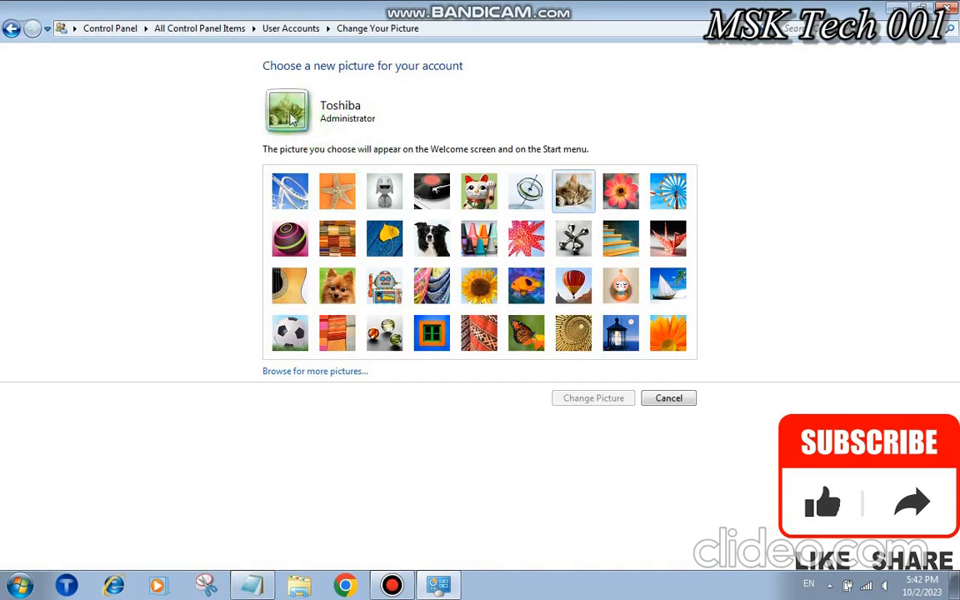
key("super+d")
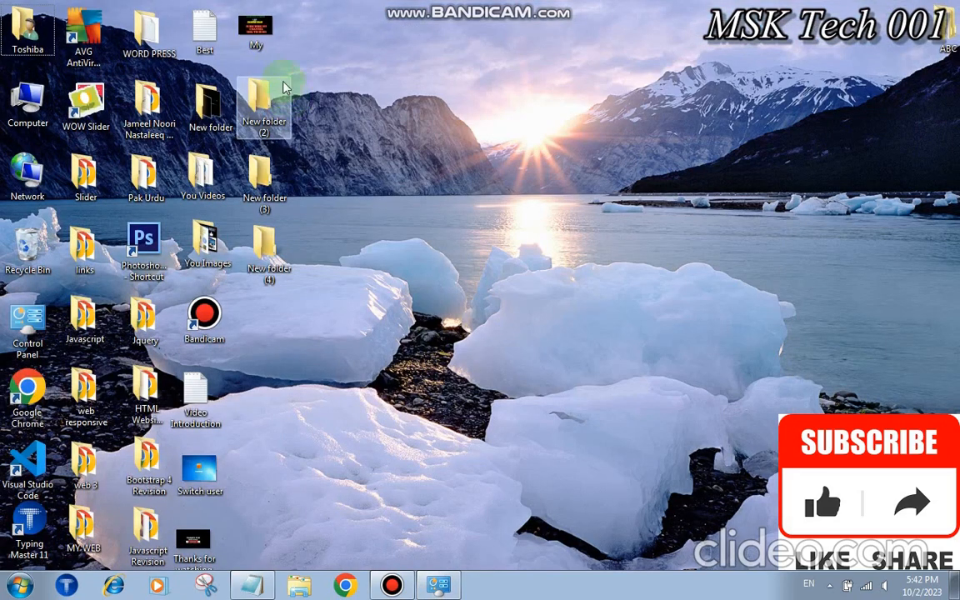
double_click(185, 490)
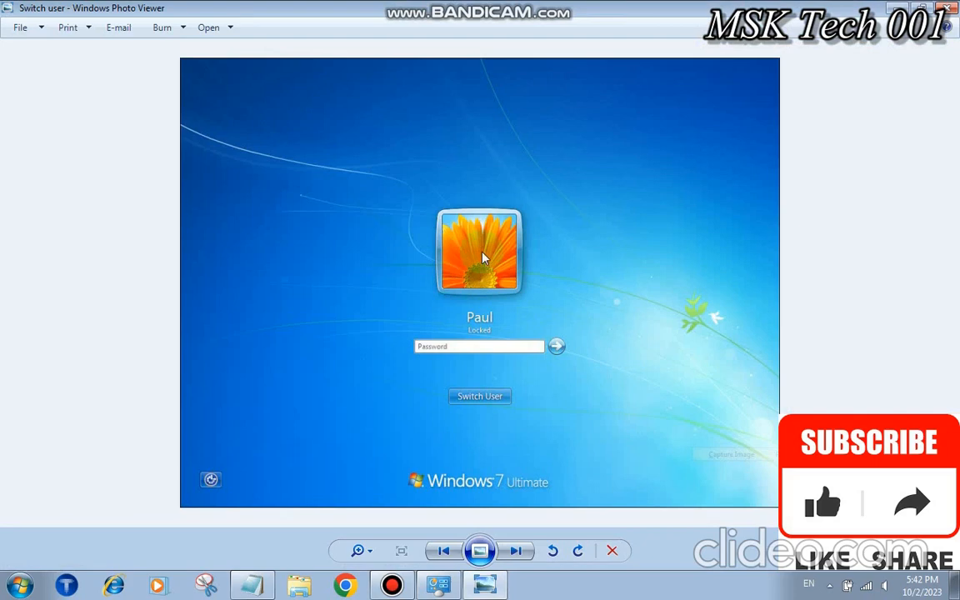
left_click(954, 9)
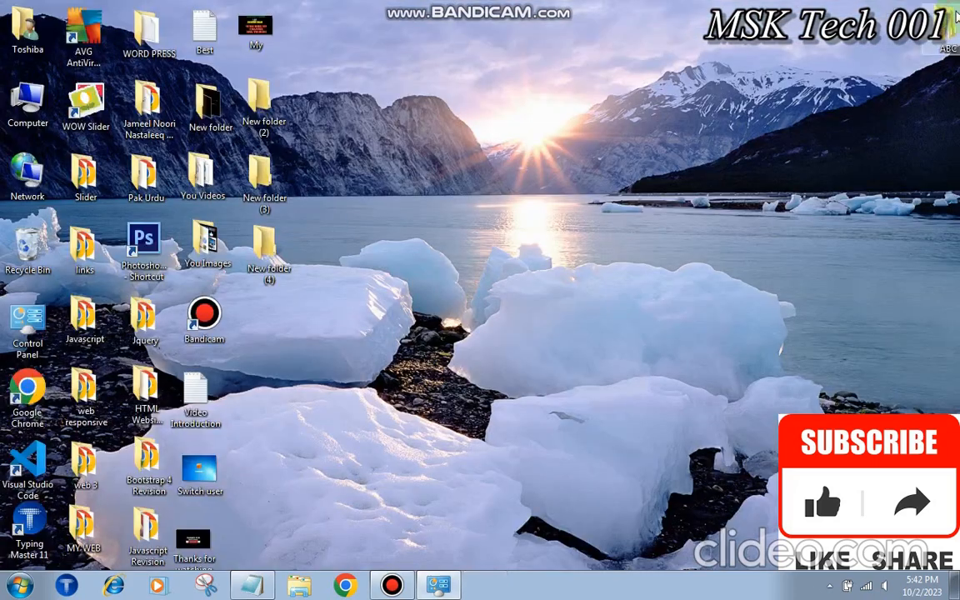
left_click(442, 587)
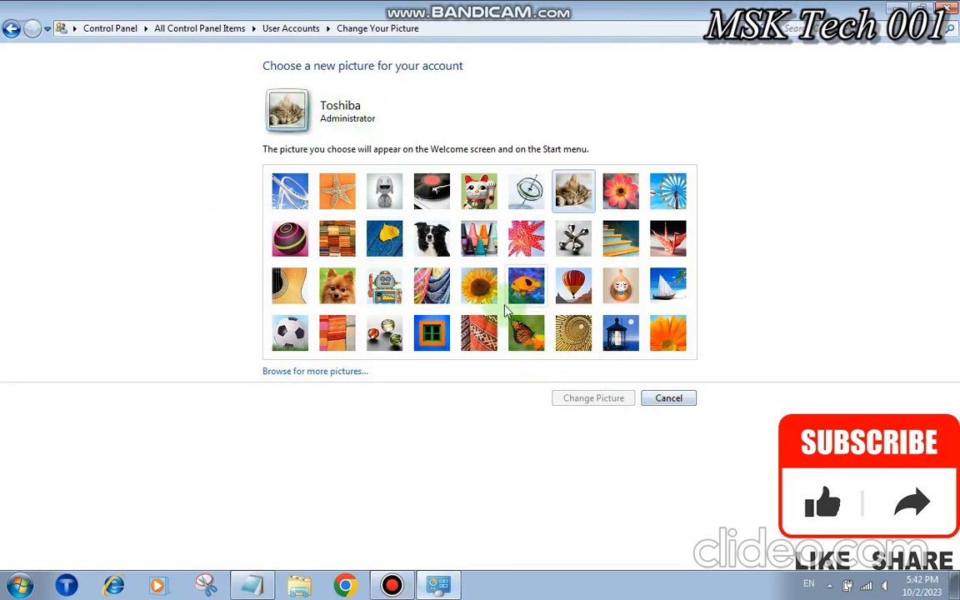
Apply the sunflower as the account picture, confirm it, and return to Personalization
left_click(479, 286)
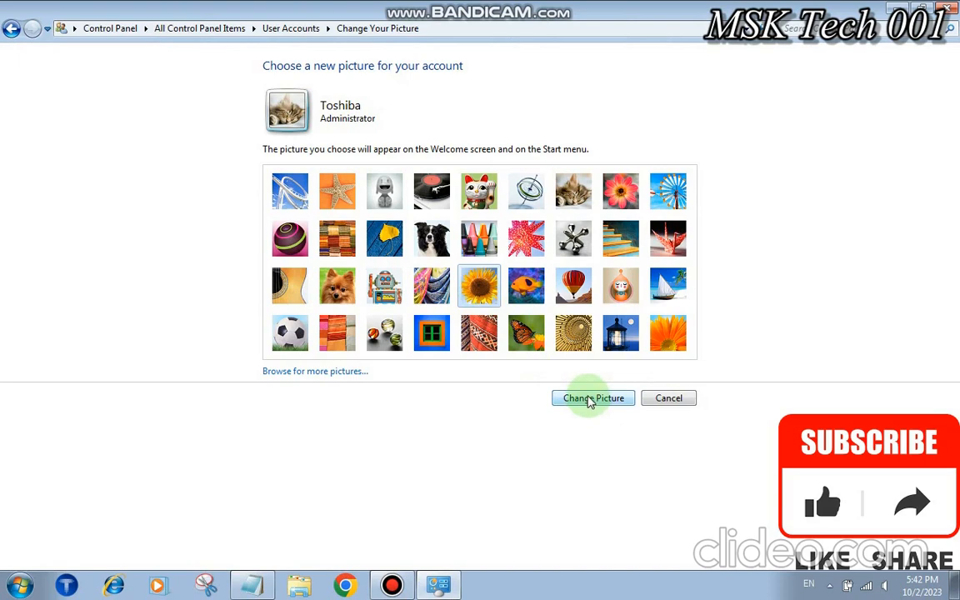
left_click(627, 403)
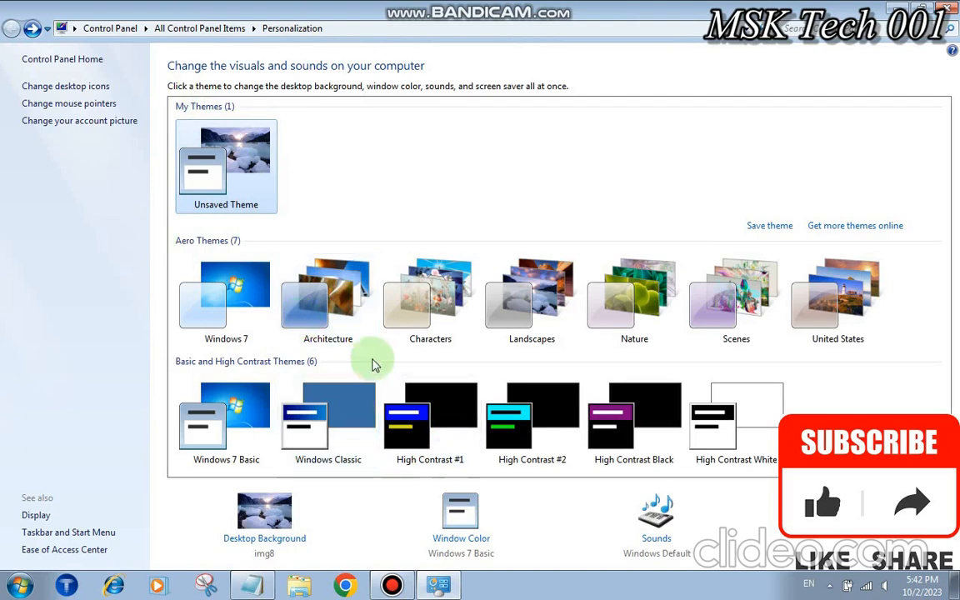
left_click(109, 125)
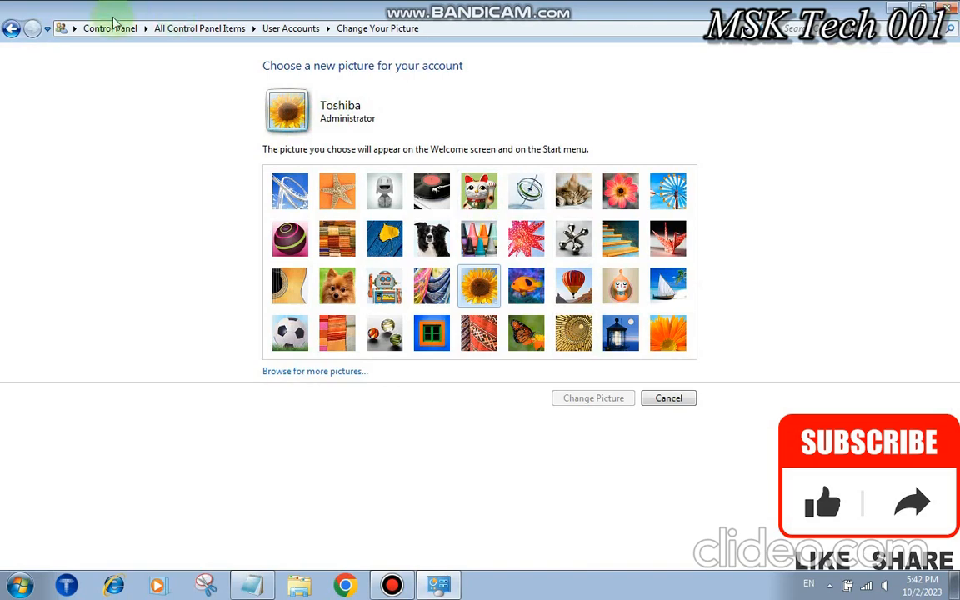
left_click(17, 31)
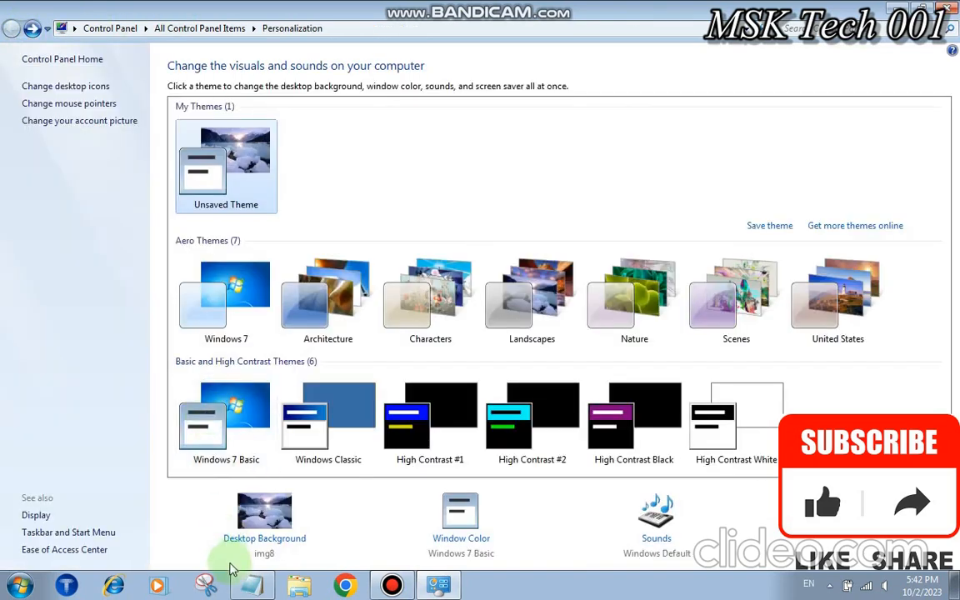
left_click(250, 586)
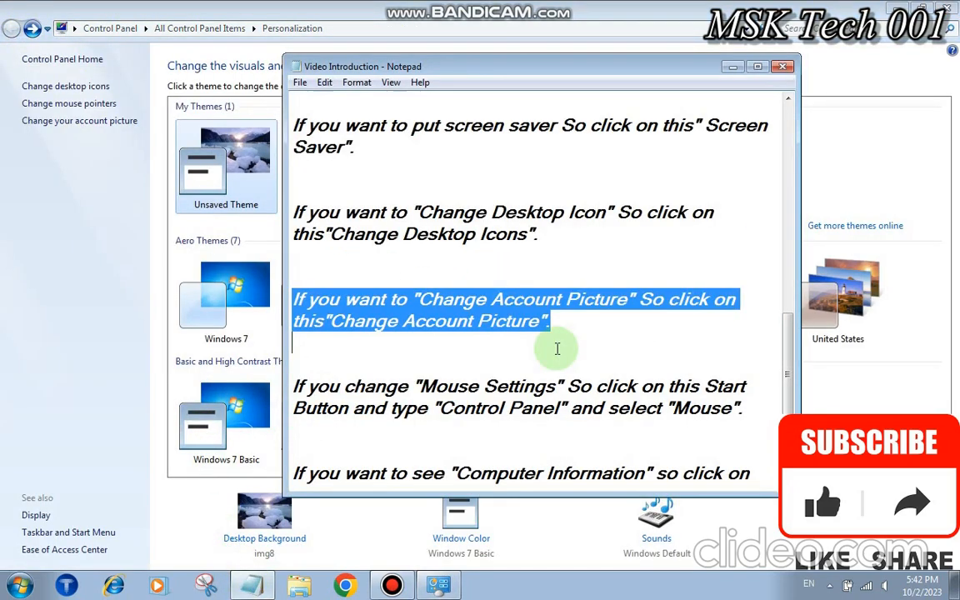
key("Down")
key("Down")
key("shift+Down")
key("shift+Down")
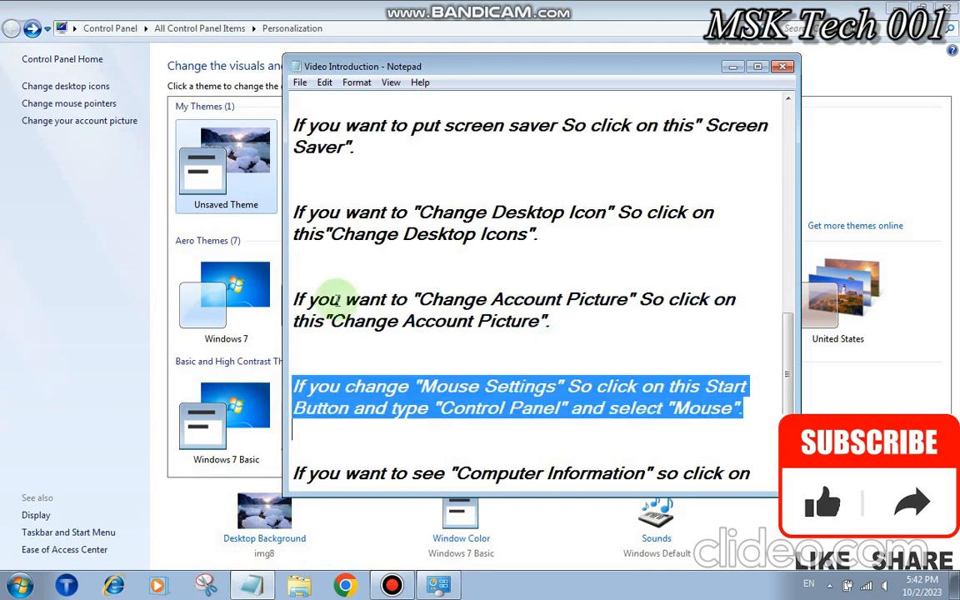
left_click(96, 106)
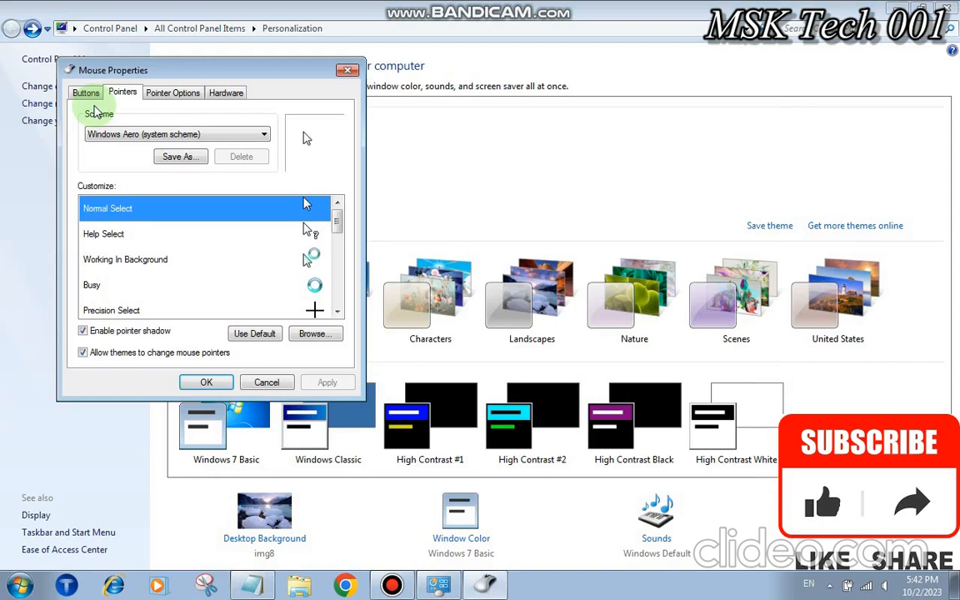
left_click(243, 236)
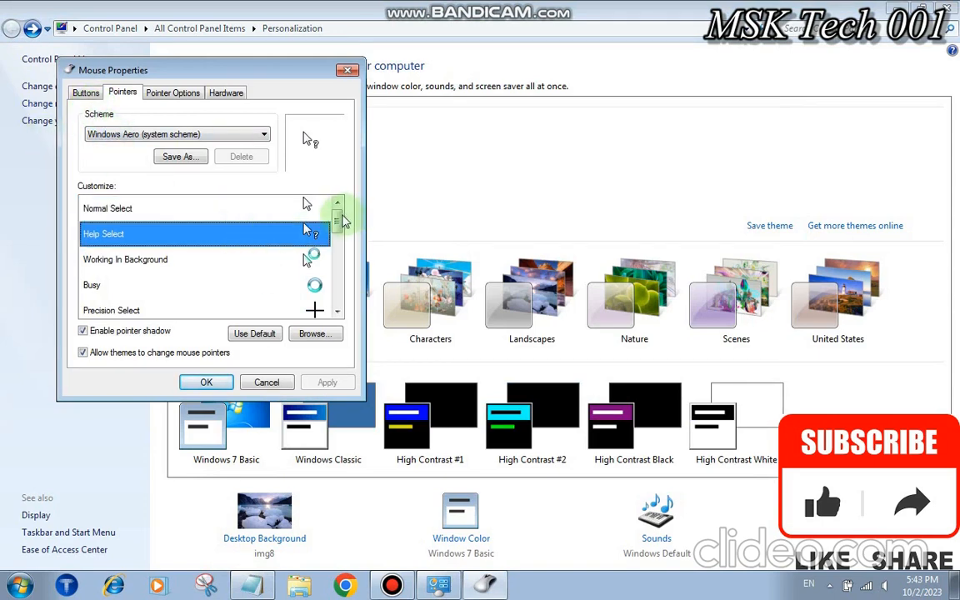
left_click_drag(338, 221, 338, 282)
left_click(311, 282)
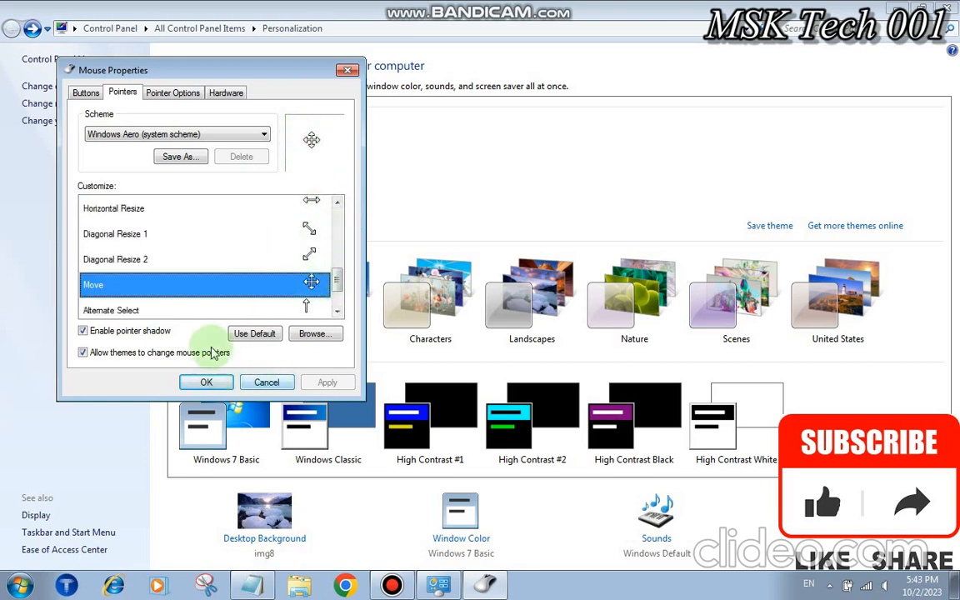
scroll(337, 277, "down", 2)
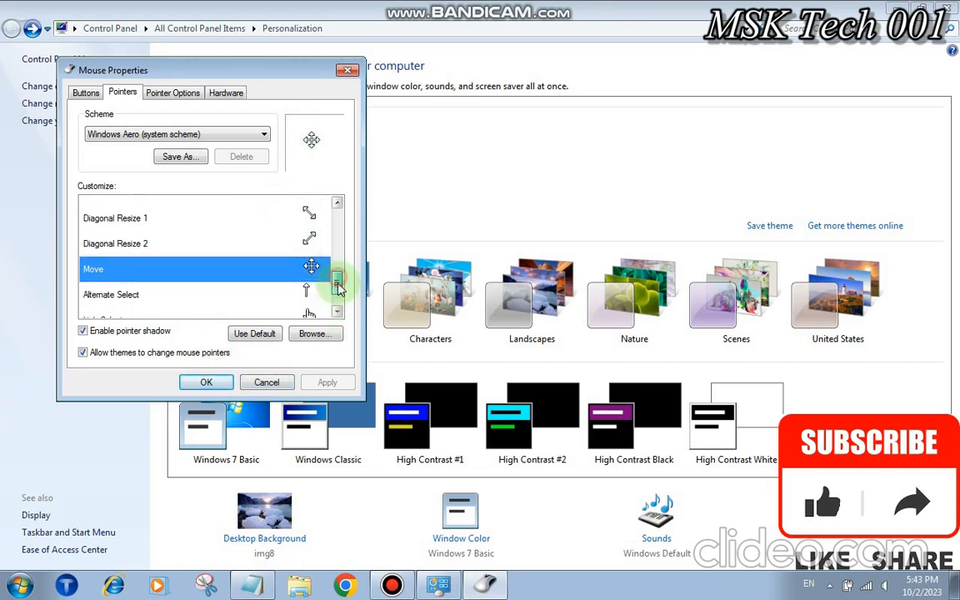
left_click(301, 284)
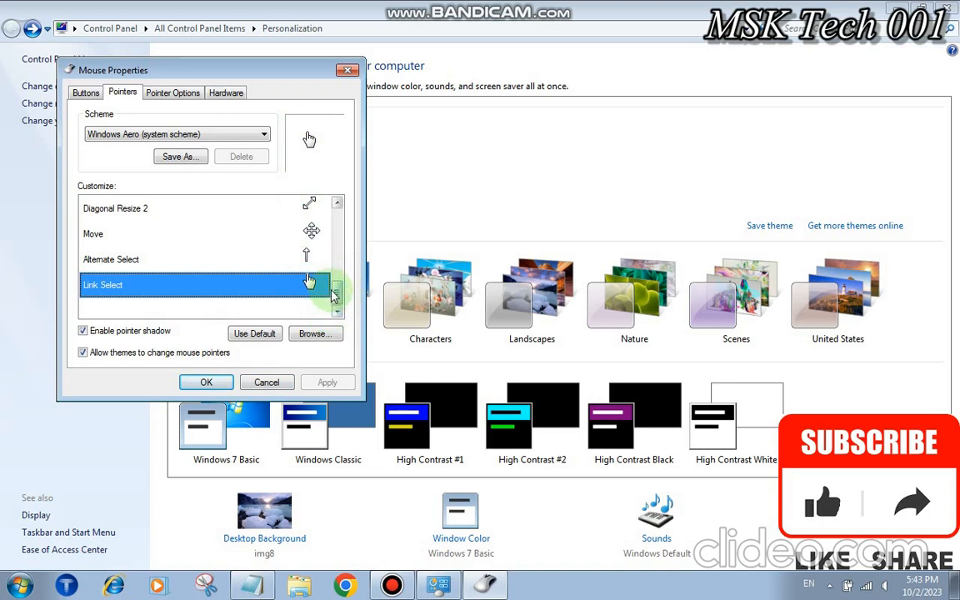
left_click(185, 158)
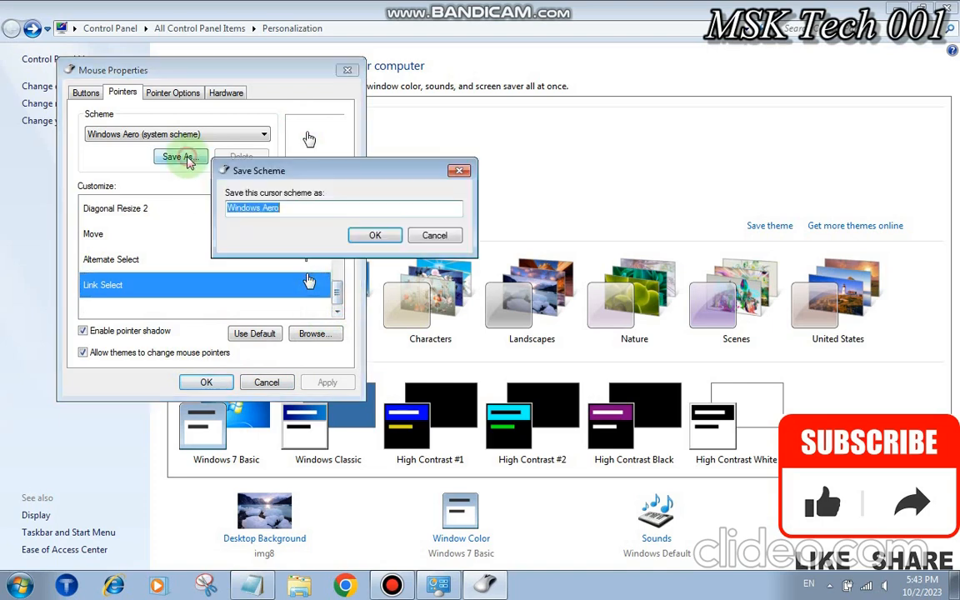
left_click(424, 239)
left_click(337, 237)
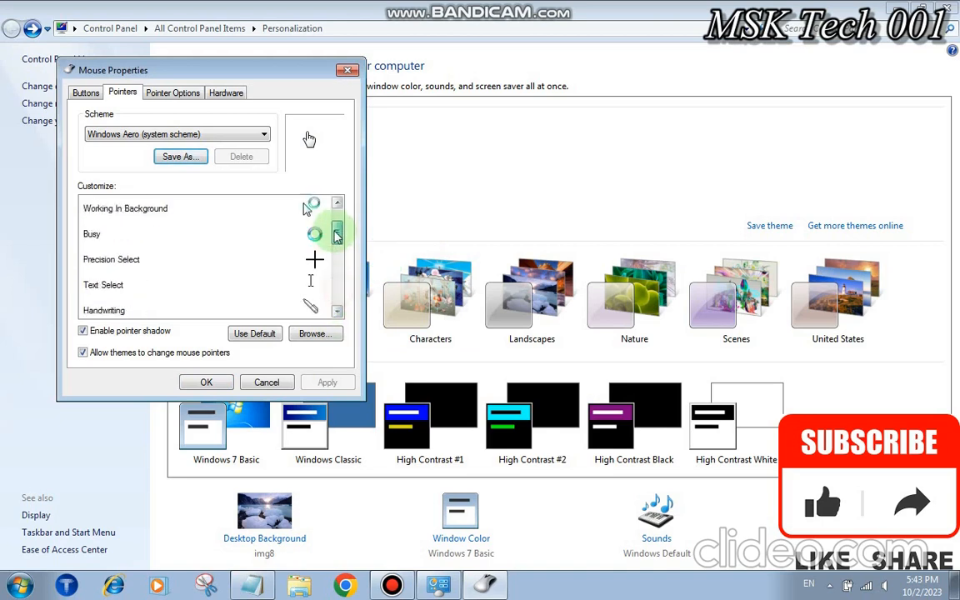
left_click_drag(337, 237, 317, 195)
left_click(310, 206)
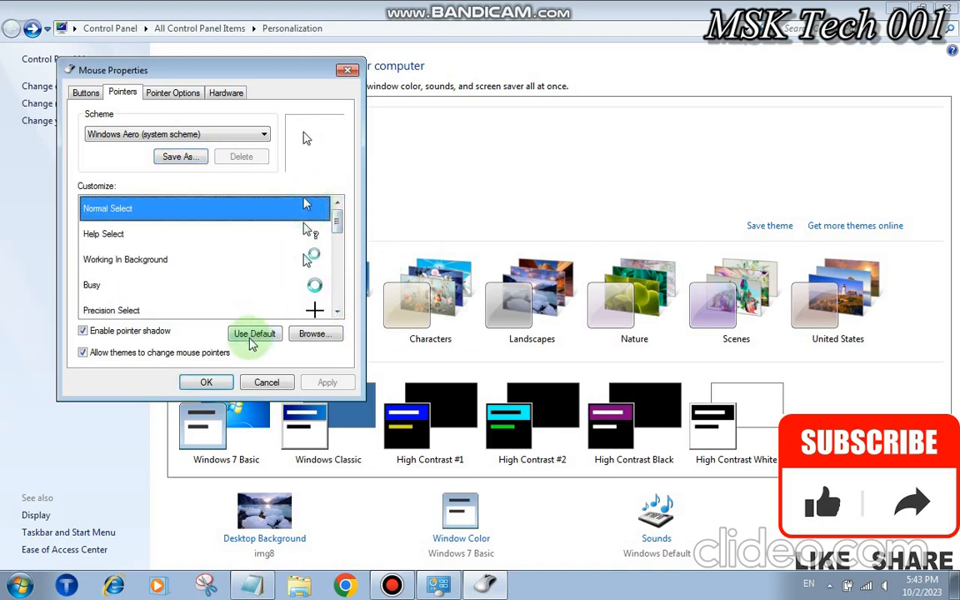
left_click(206, 384)
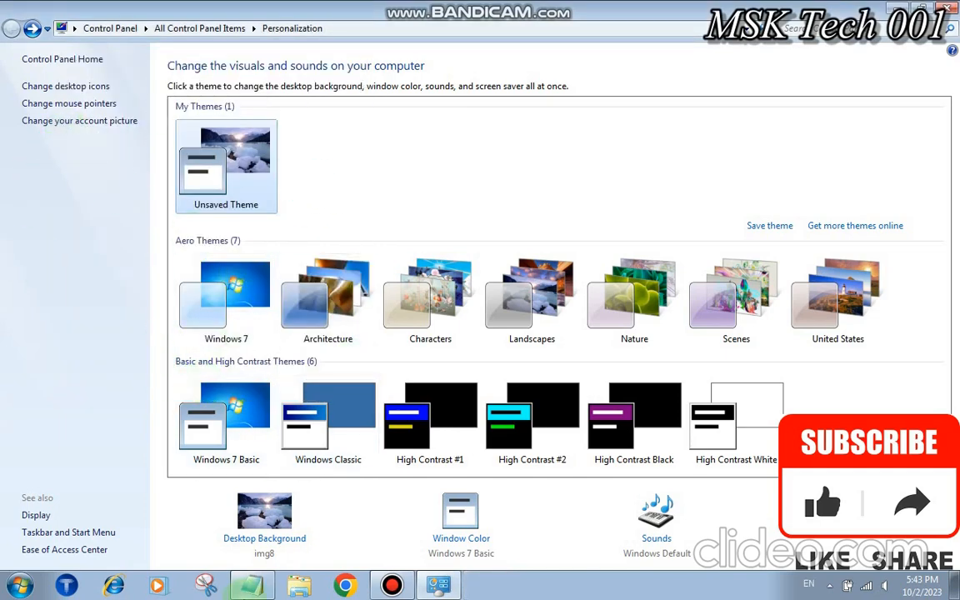
Select the Computer Information instruction in the notes, then close Control Panel and Notepad
left_click(250, 588)
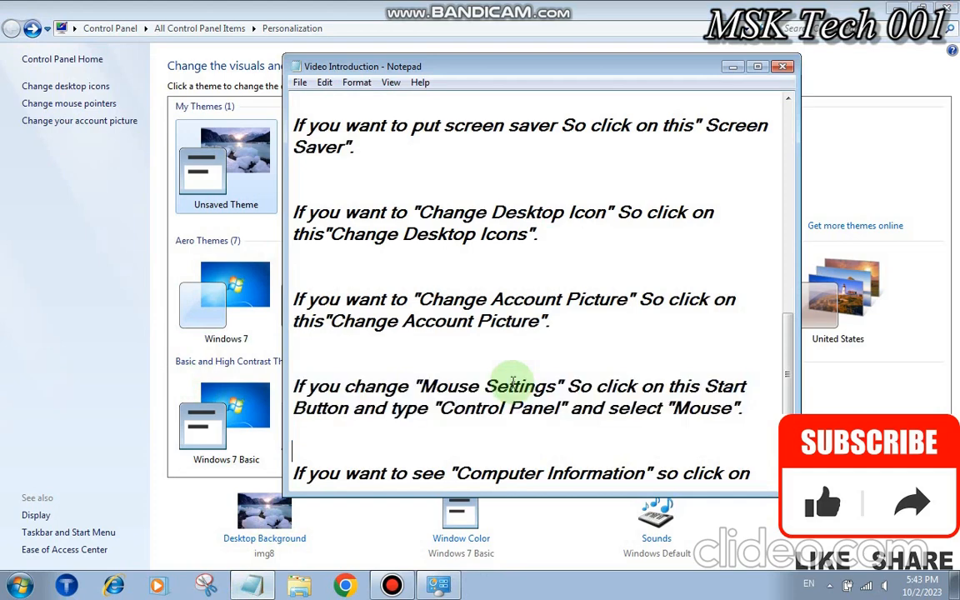
key("Down")
key("Down")
key("Down")
key("Down")
key("Down")
key("Down")
key("Down")
key("Down")
key("Down")
key("shift+Down")
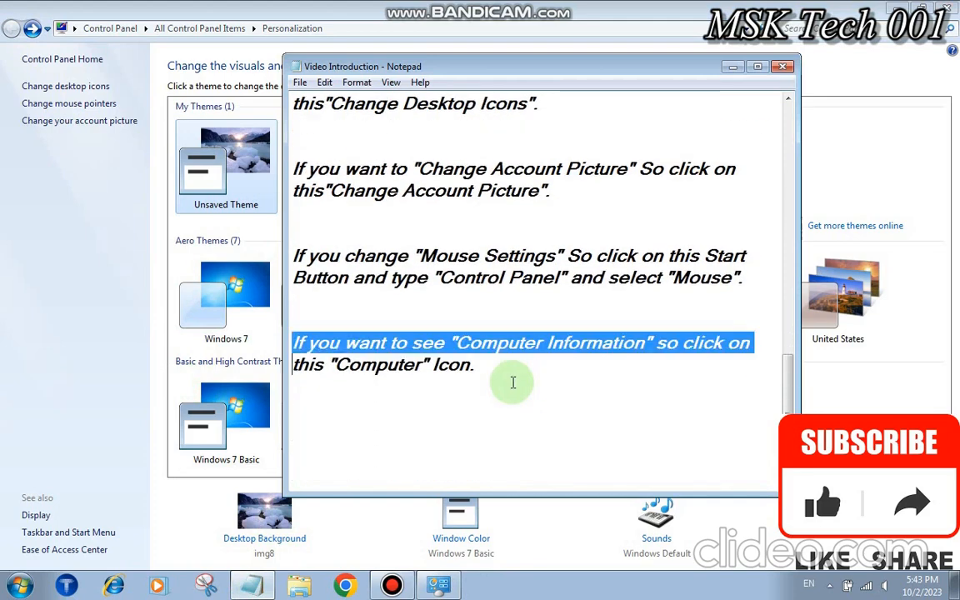
key("shift+Down")
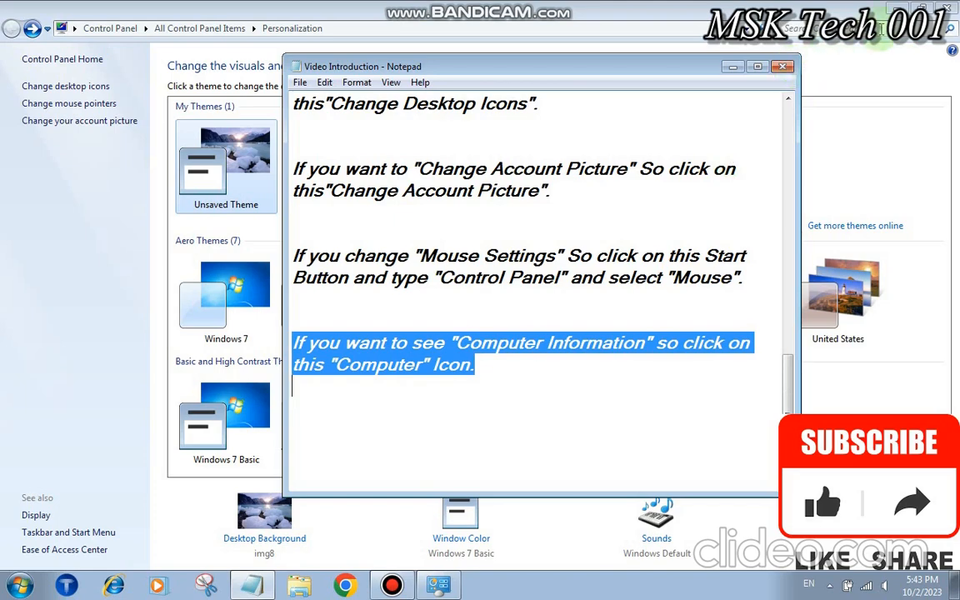
left_click(948, 8)
left_click(784, 66)
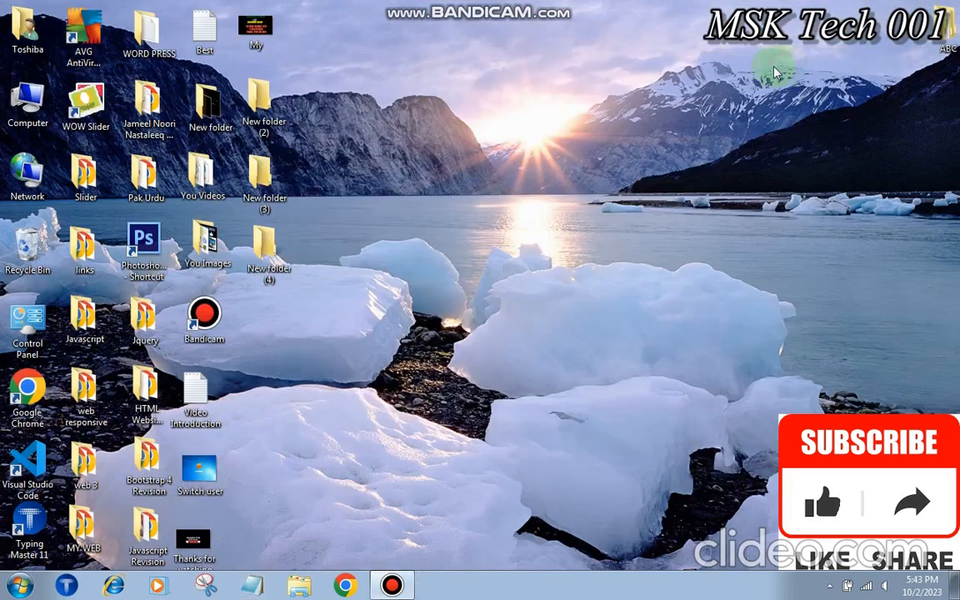
Open Computer full-screen and view its System properties (Windows 7 Home Premium, 2.00 GB RAM)
double_click(39, 101)
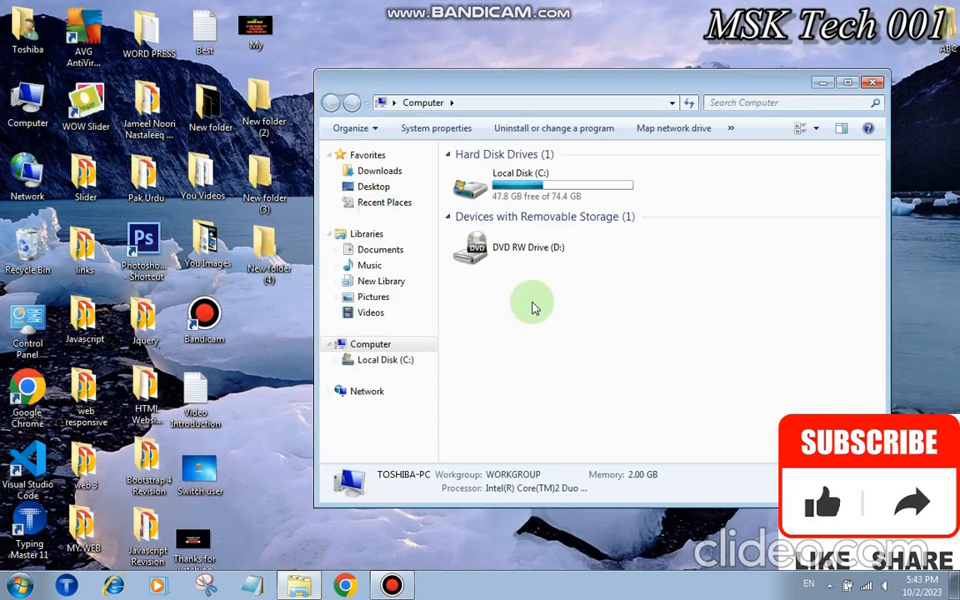
left_click(844, 83)
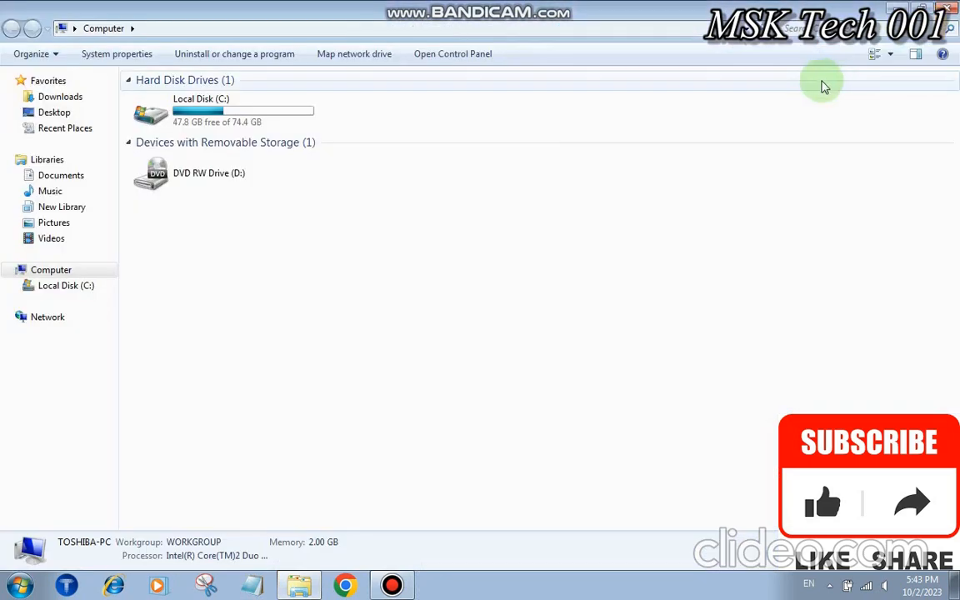
right_click(416, 292)
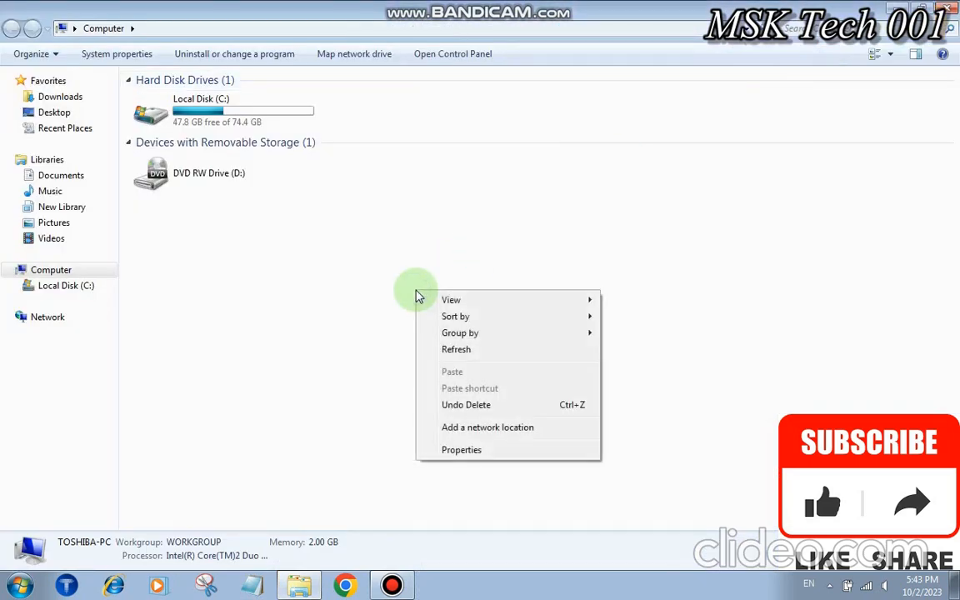
left_click(445, 455)
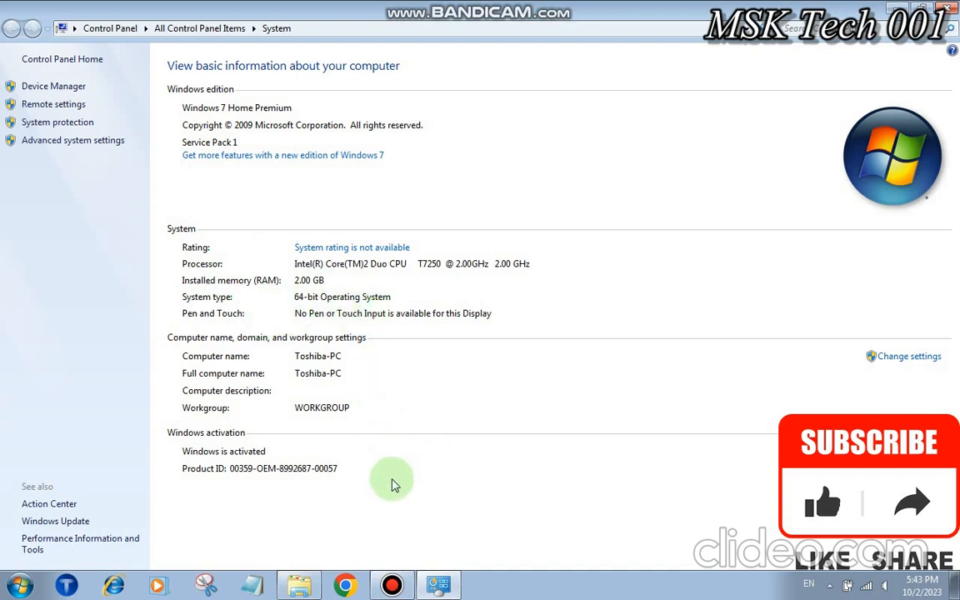
left_click(950, 8)
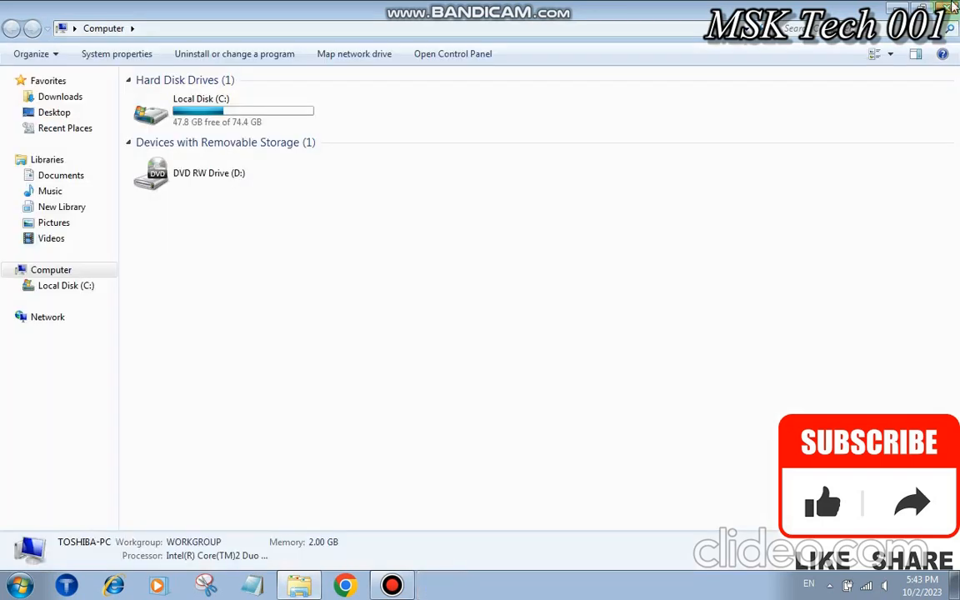
Close the Computer window and open the Thanks for watching image from the desktop
left_click(950, 7)
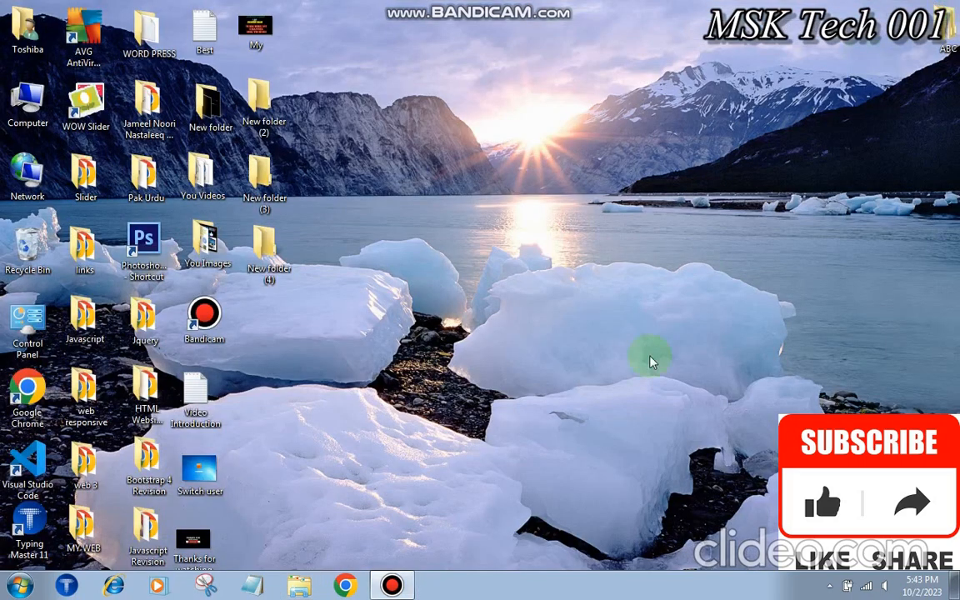
double_click(194, 550)
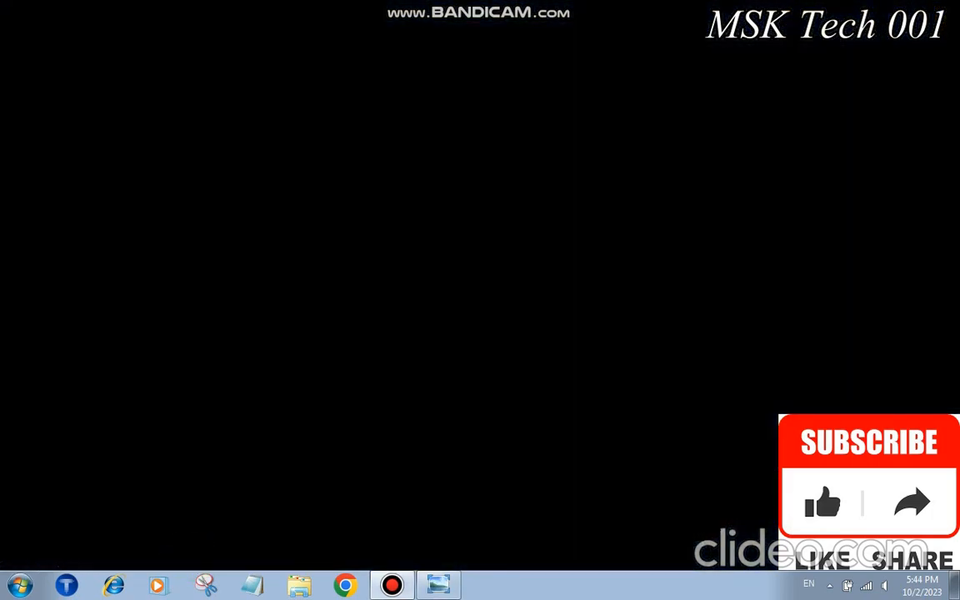